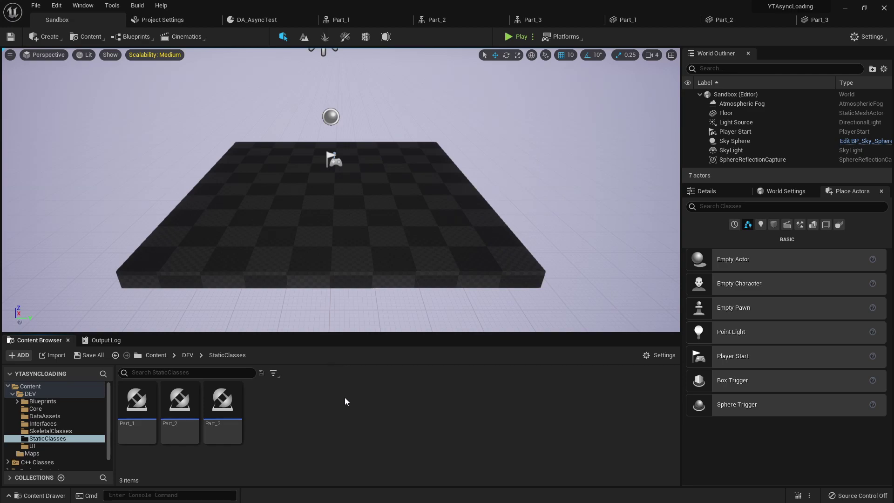
In Content/DEV/UI, add a User Interface > Widget Blueprint asset named WBP_AsyncHUD.
click(34, 447)
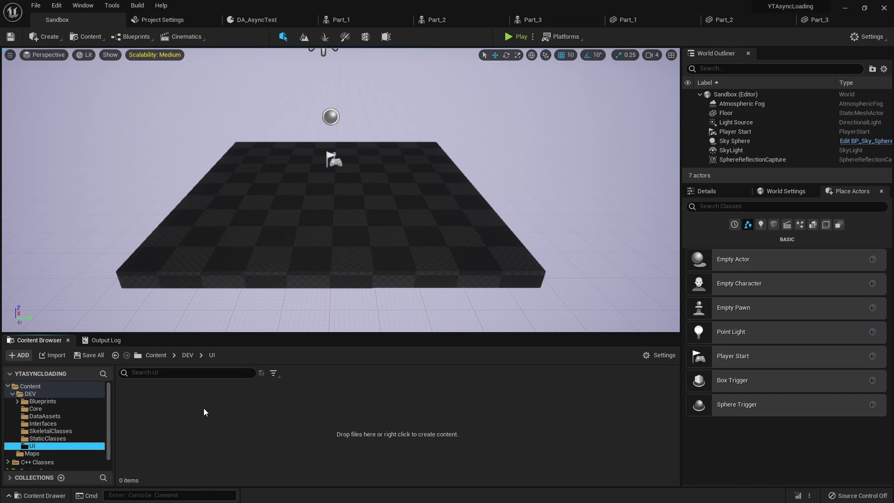
right_click(143, 401)
mouse_move(182, 382)
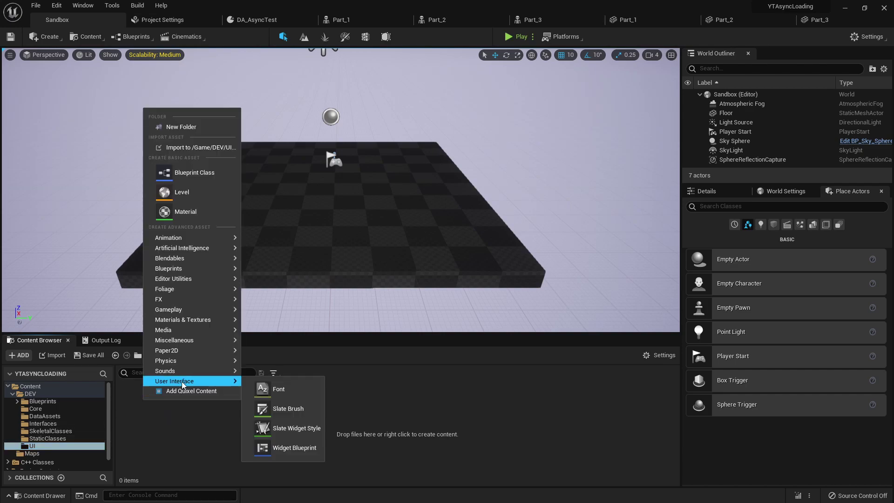
click(295, 452)
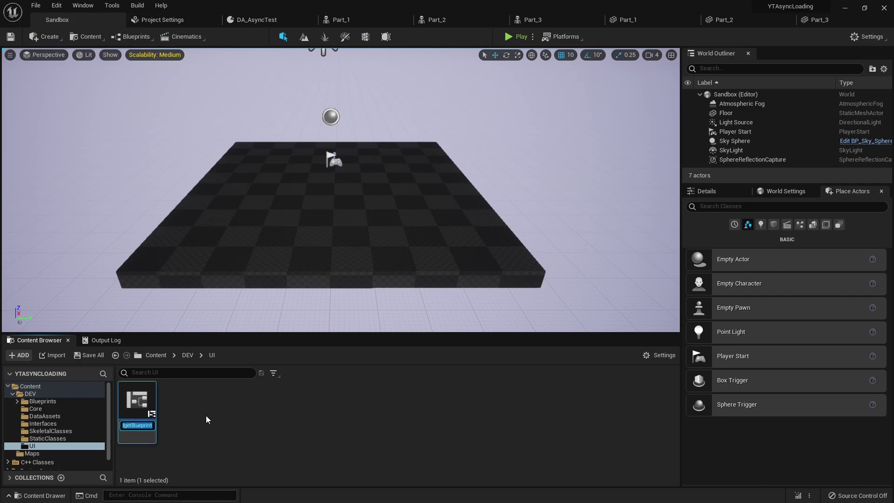
text(WB)
text(P_)
text(Asy)
text(ncHUD)
key(Return)
Open WBP_AsyncHUD and place a Button on the lower-left of the canvas.
double_click(149, 407)
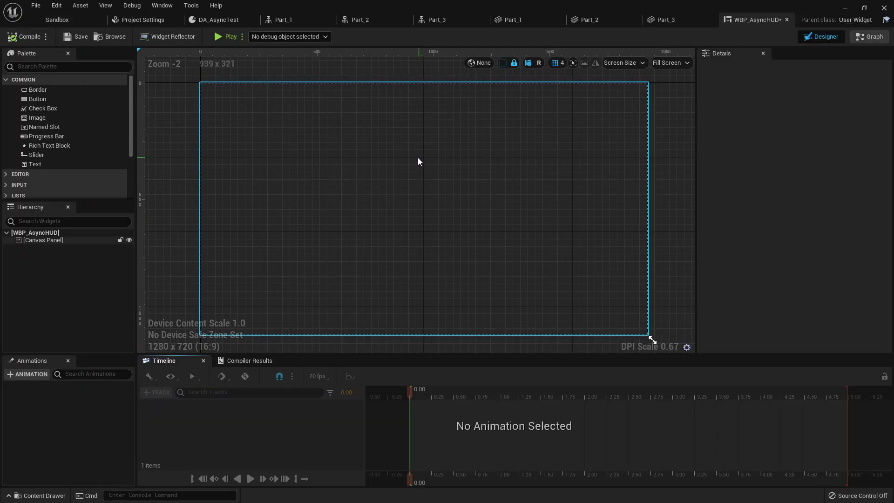
scroll(253, 152, down, 1)
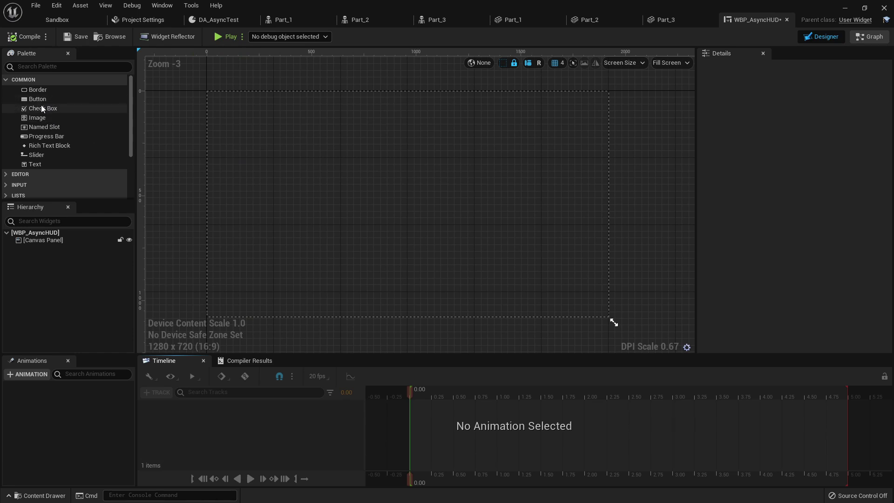
drag(34, 100, 262, 285)
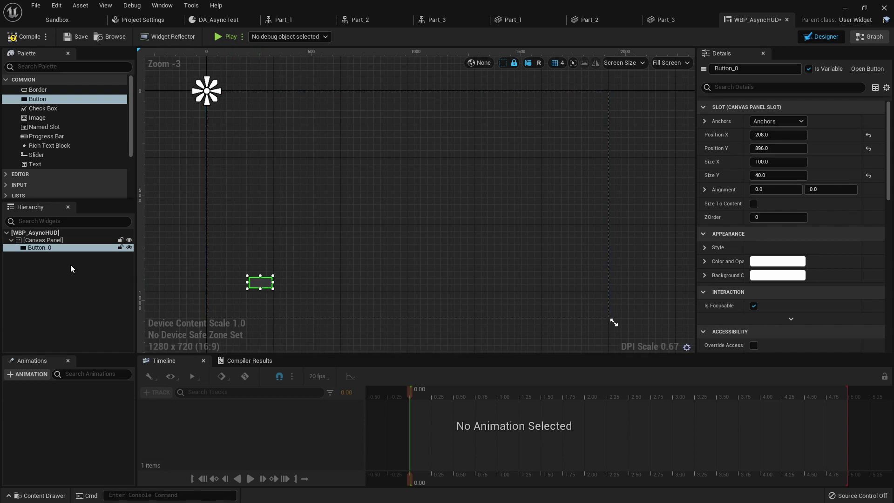
Rename Button_0 to RandomLoadSingleStatic in the Hierarchy.
click(40, 248)
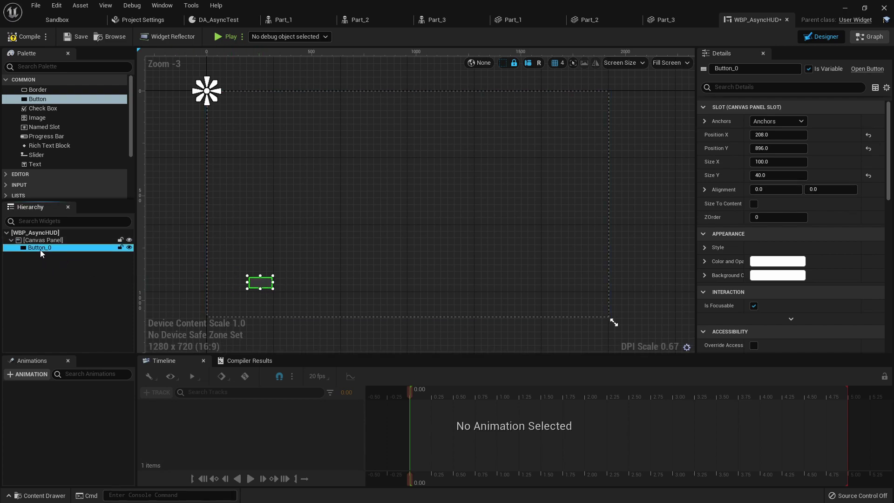
click(40, 250)
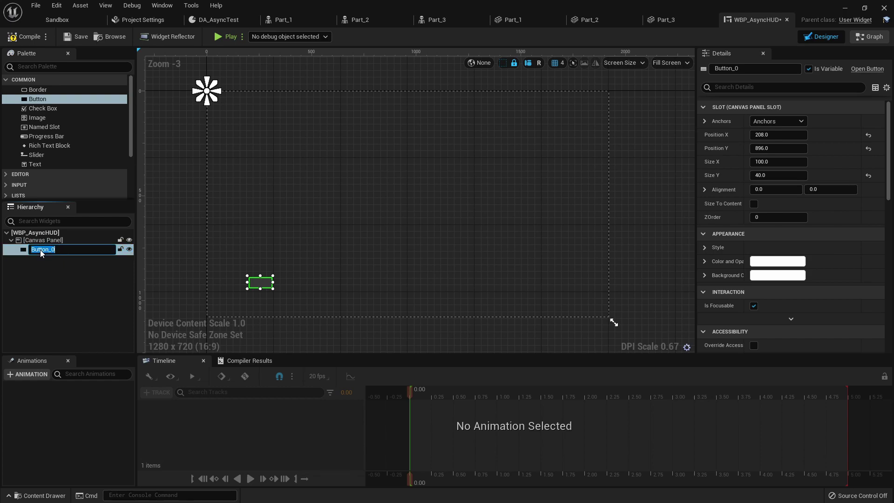
text(Loa)
key(BackSpace)
key(BackSpace)
key(BackSpace)
text(Loa)
key(BackSpace)
key(BackSpace)
key(BackSpace)
text(RandomLoadSingleStat)
key(Return)
Nudge the button slightly and drop a Text block inside it.
drag(259, 285, 257, 281)
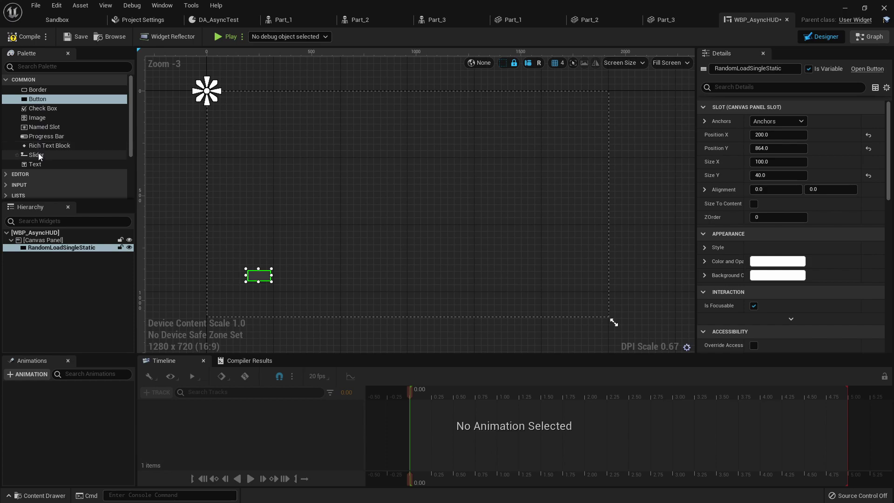
drag(35, 164, 255, 278)
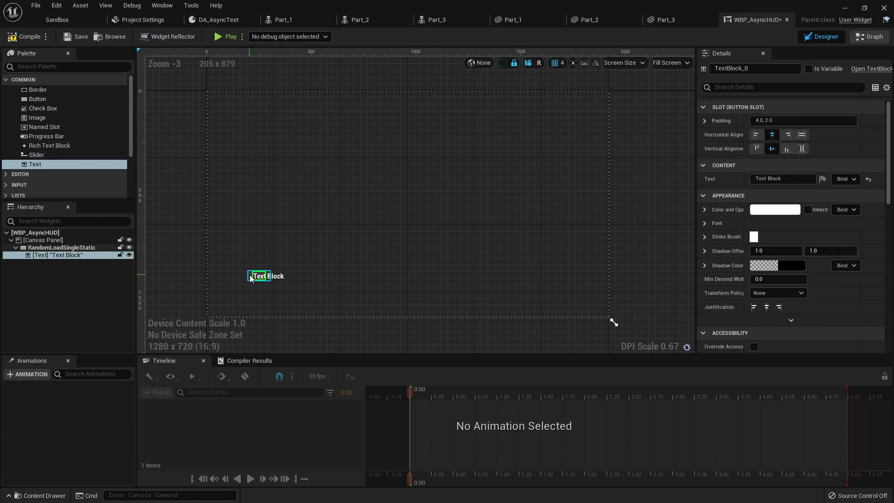
click(250, 278)
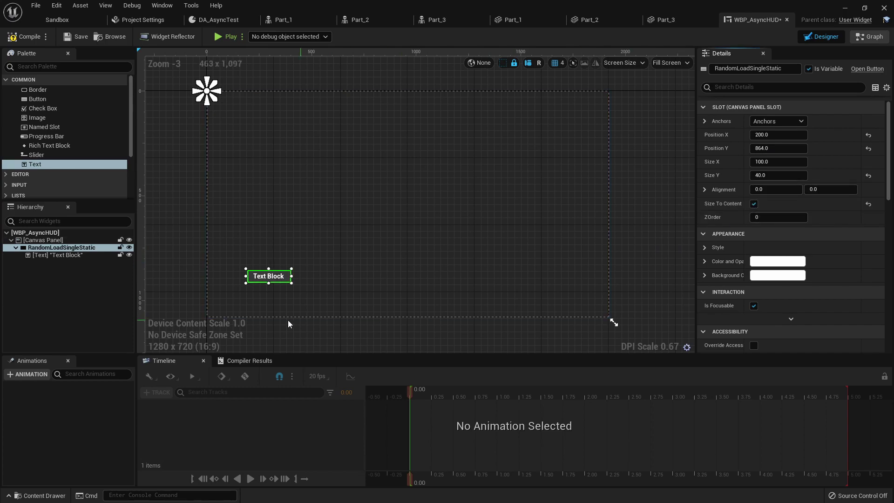
scroll(279, 279, up, 3)
scroll(280, 279, down, 3)
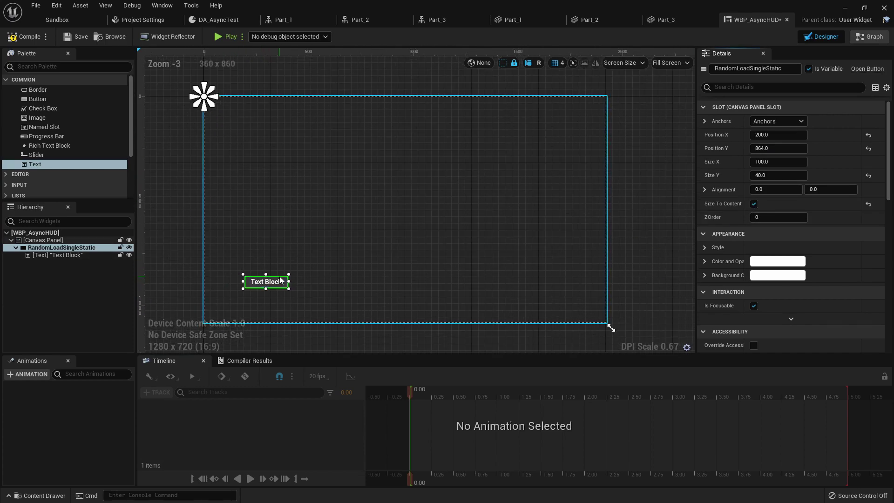
Anchor the button bottom-centre with Alignment X 0.5 and Position X reset to 0.
click(786, 124)
click(800, 217)
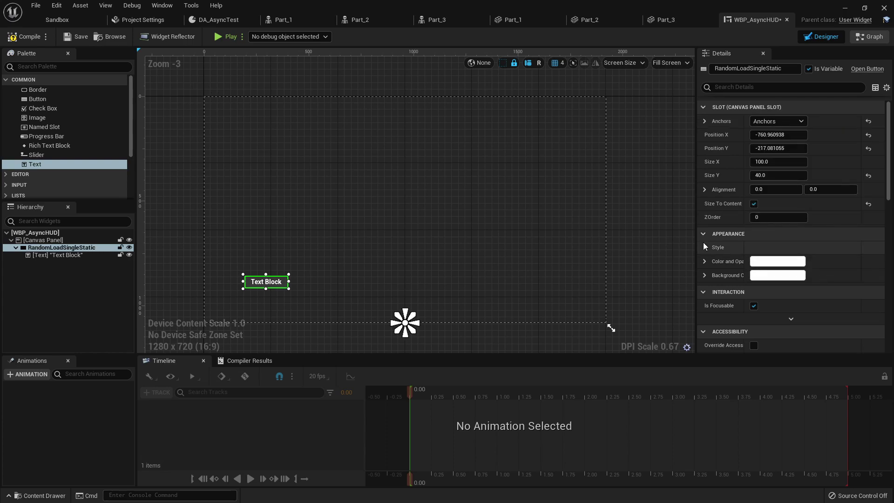
click(760, 190)
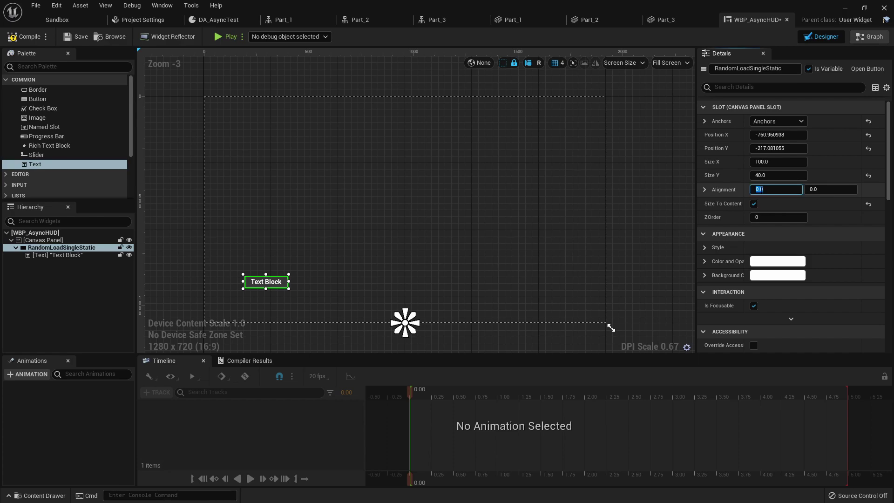
text(-5)
key(Return)
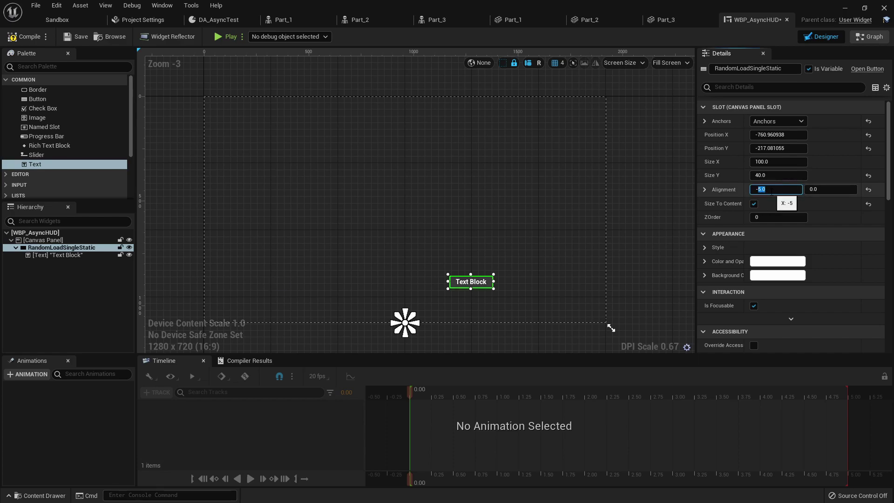
key(BackSpace)
key(BackSpace)
text(0.5)
key(Return)
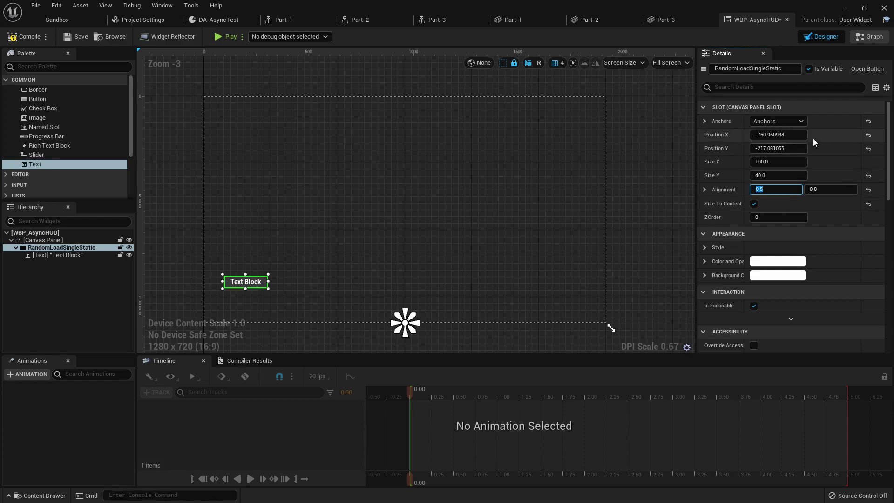
click(868, 135)
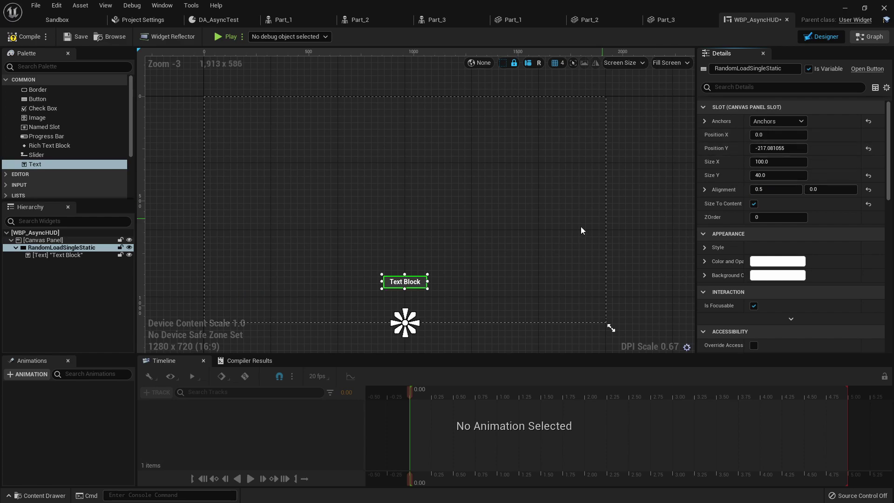
scroll(399, 283, up, 5)
scroll(399, 281, down, 3)
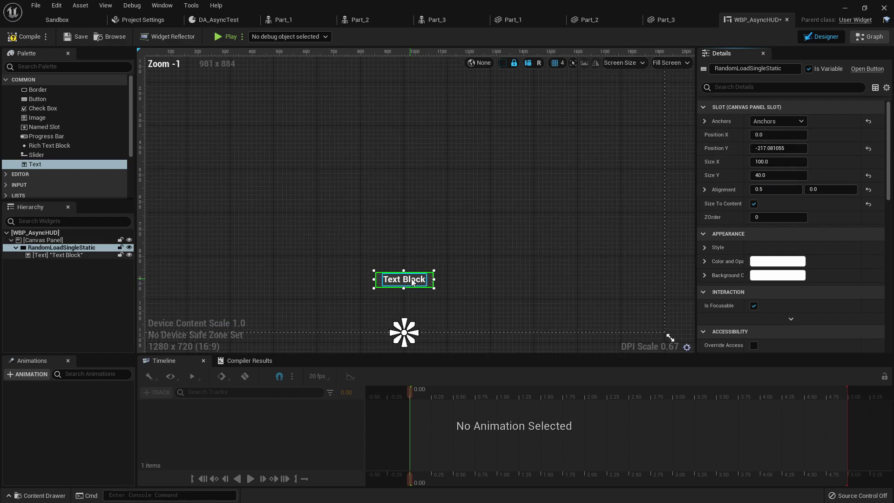
Set the button's text block to 'Load Random Static Asset (Single)'.
click(405, 279)
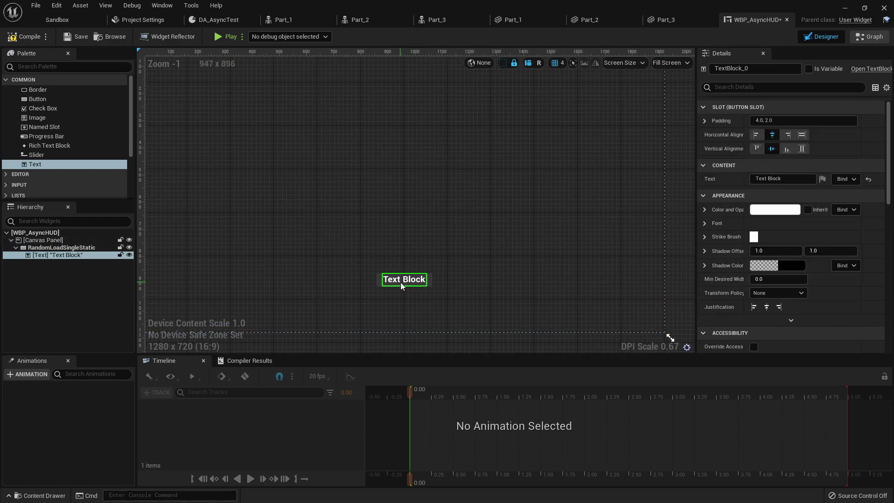
click(790, 179)
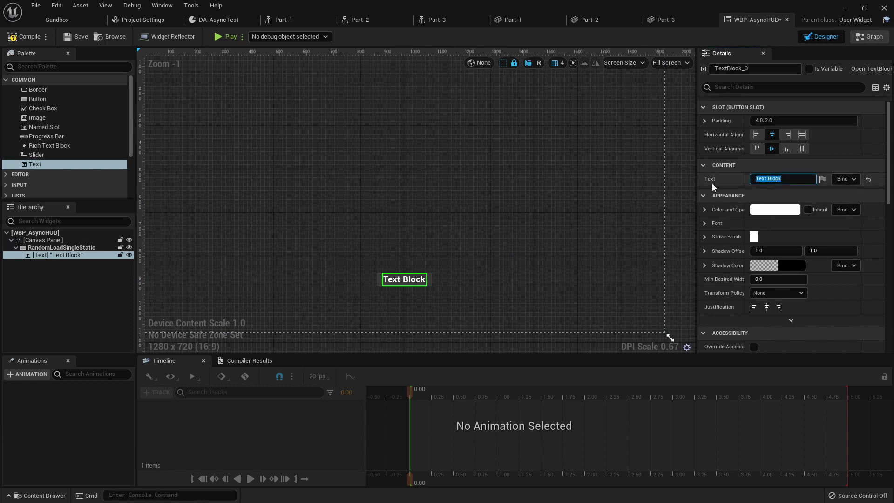
text(LoaD)
key(BackSpace)
text(d Random Static Asset)
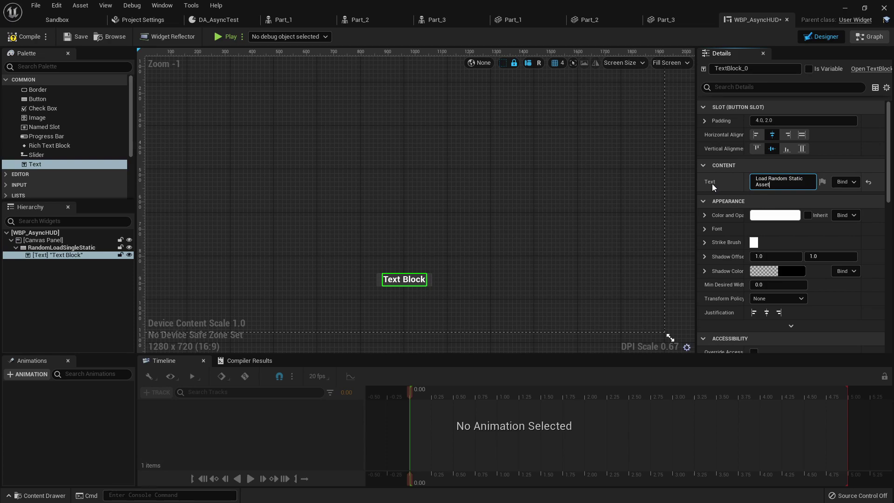
text( (Single)
key(Return)
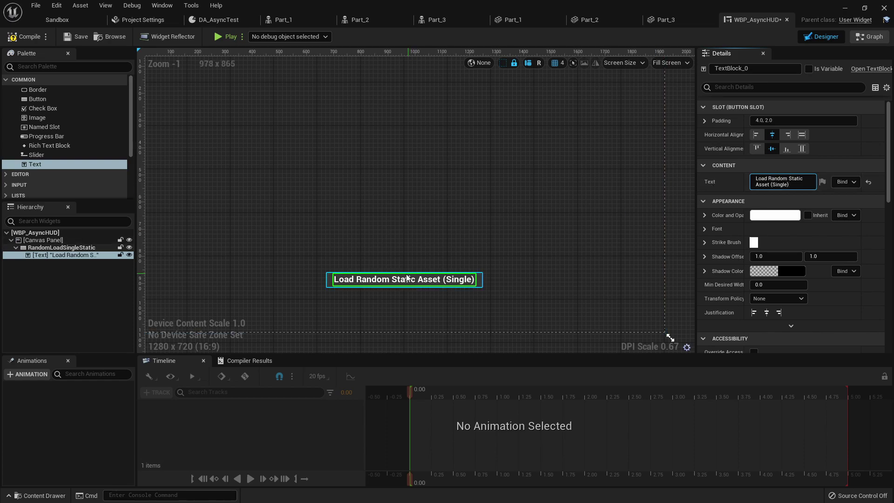
Give the RandomLoadSingleStatic button a purple background colour.
click(477, 287)
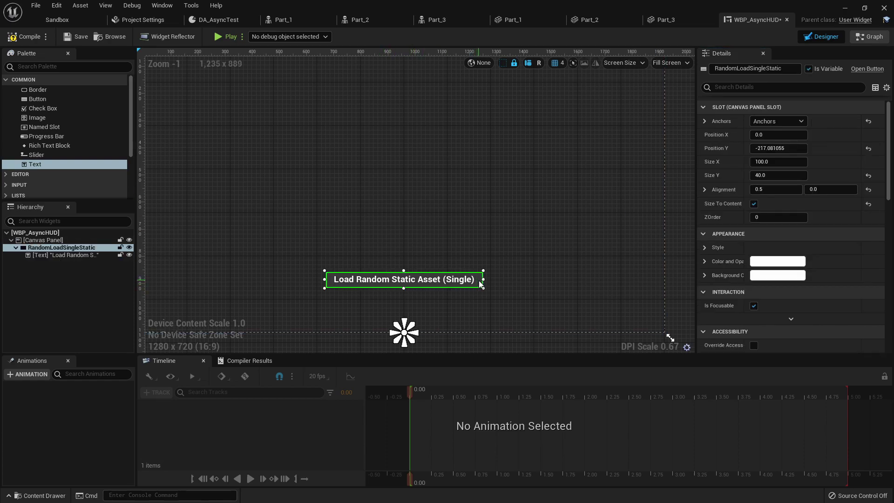
click(777, 276)
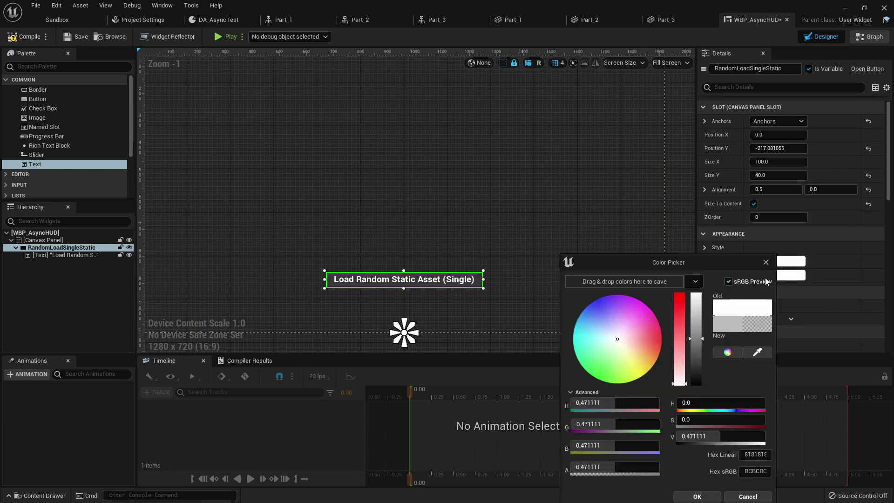
drag(610, 329, 599, 272)
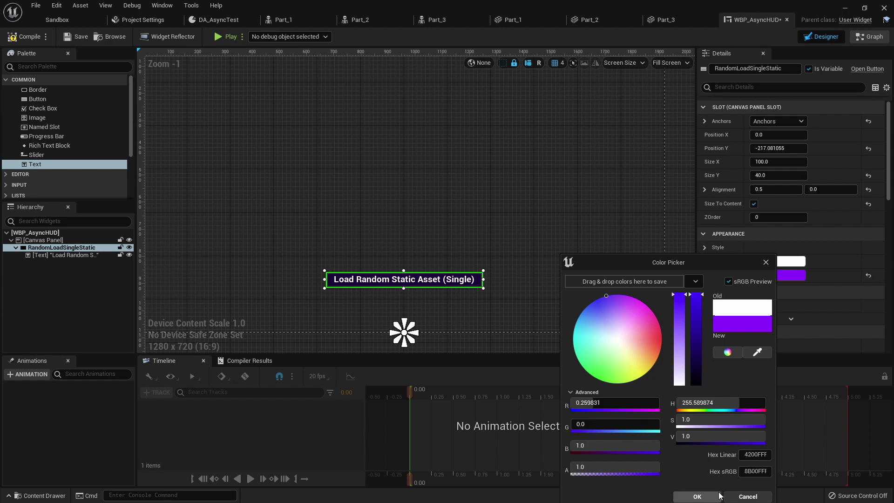
click(697, 497)
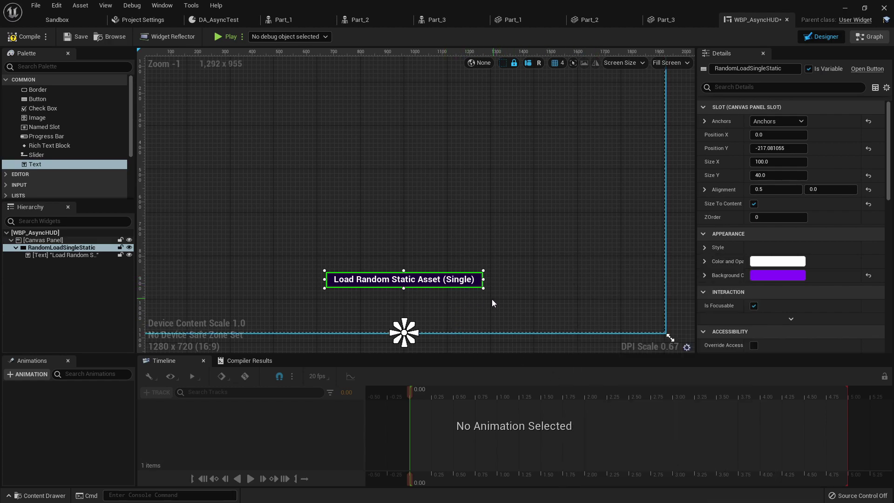
Duplicate RandomLoadSingleStatic and rename the copy RandomLoadSingleSkeletal.
click(16, 250)
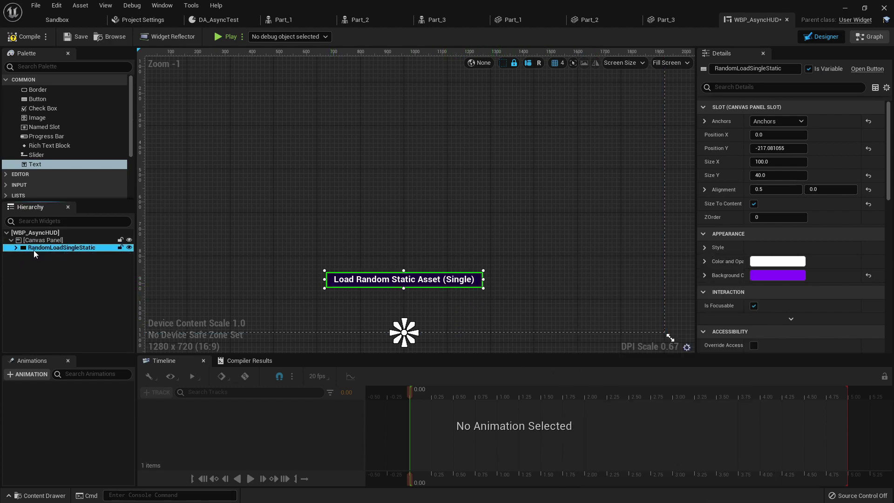
key(F2)
key(ctrl+d)
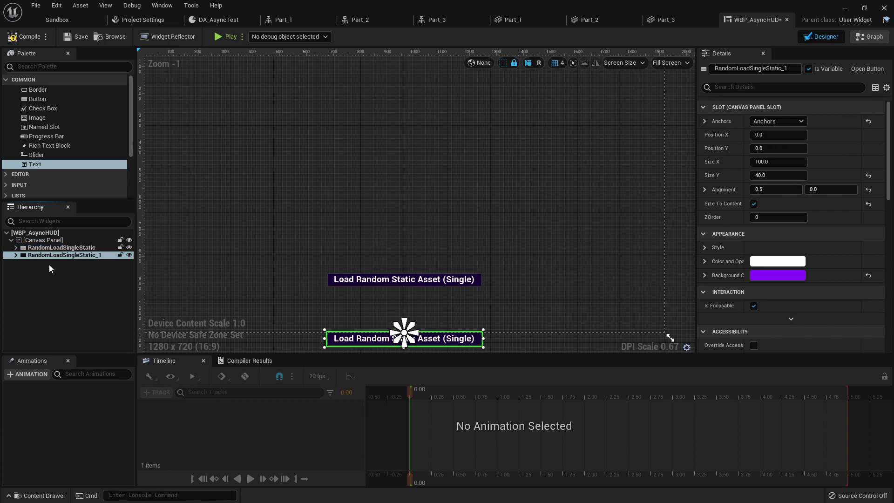
click(47, 256)
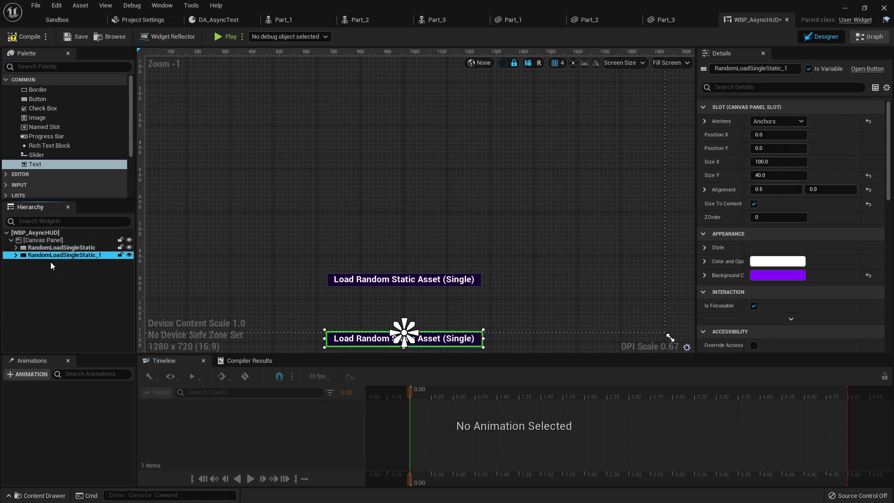
key(F2)
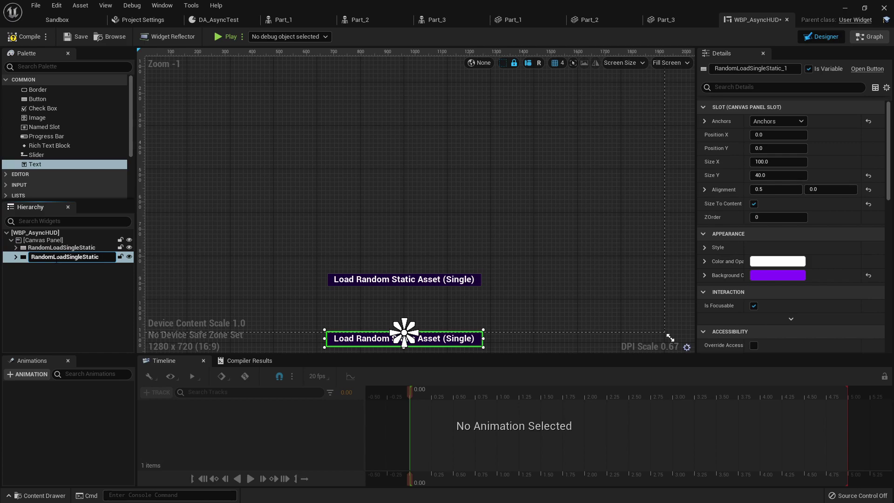
key(BackSpace)
key(BackSpace)
text(keletal)
key(Return)
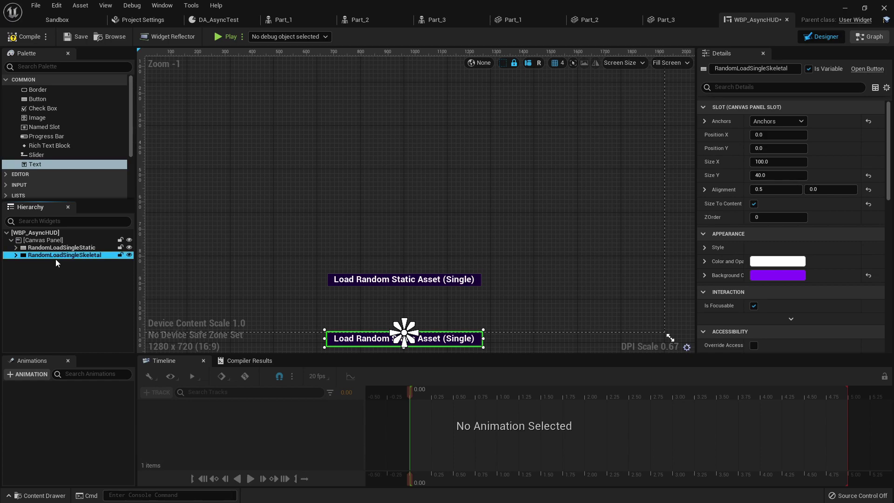
Move RandomLoadSingleSkeletal sideways, trying Position X -600 and then -800.
click(356, 347)
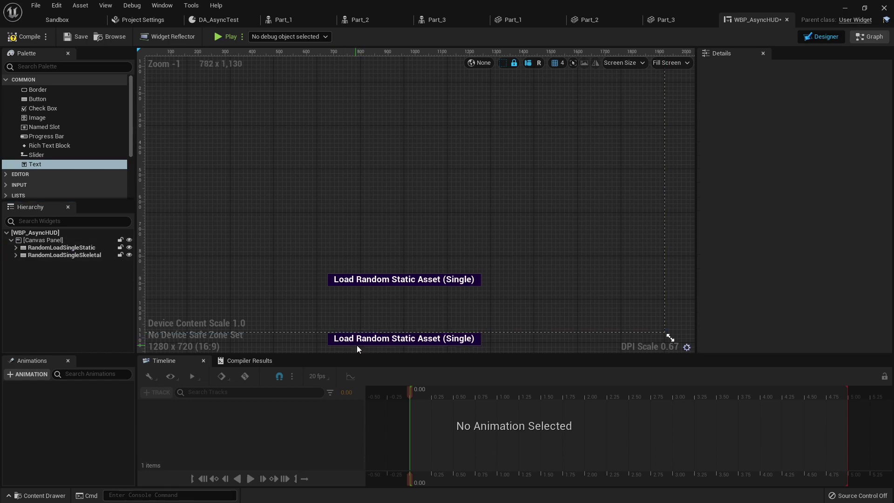
click(480, 346)
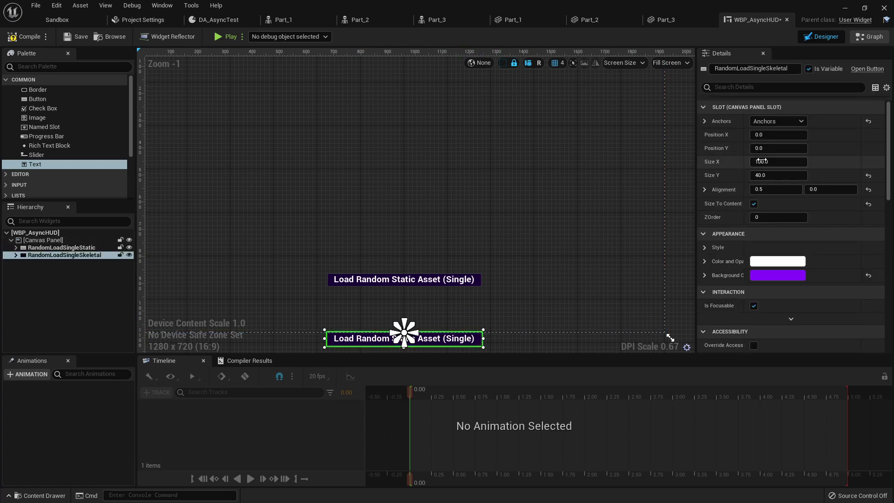
click(779, 135)
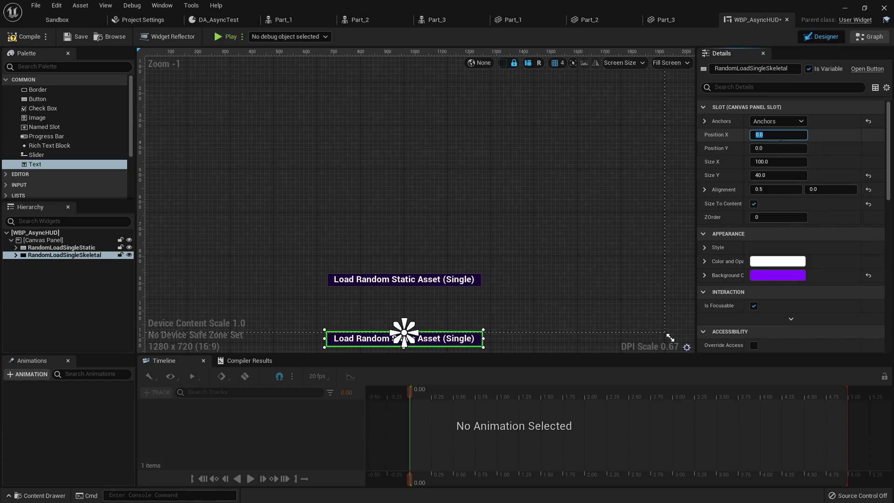
text(-600)
key(Return)
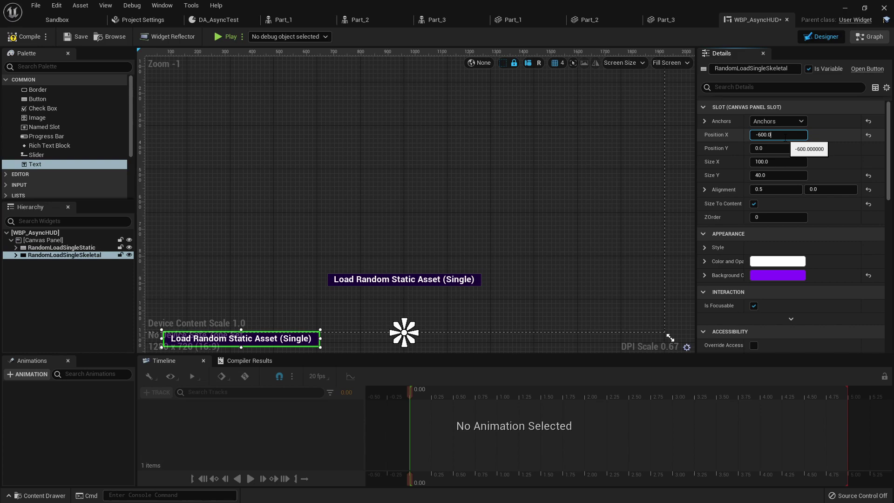
double_click(784, 138)
text(80)
key(Return)
drag(778, 148, 787, 148)
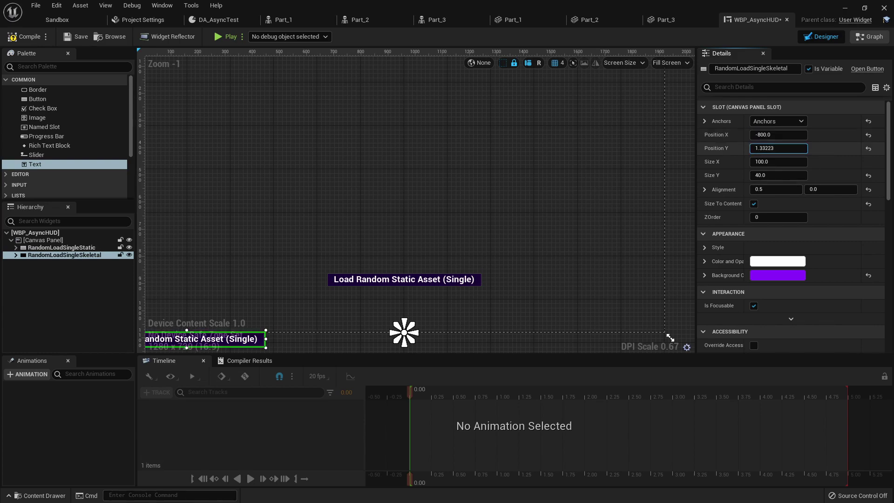
Set Position Y to -210 for both the static and skeletal buttons.
click(477, 280)
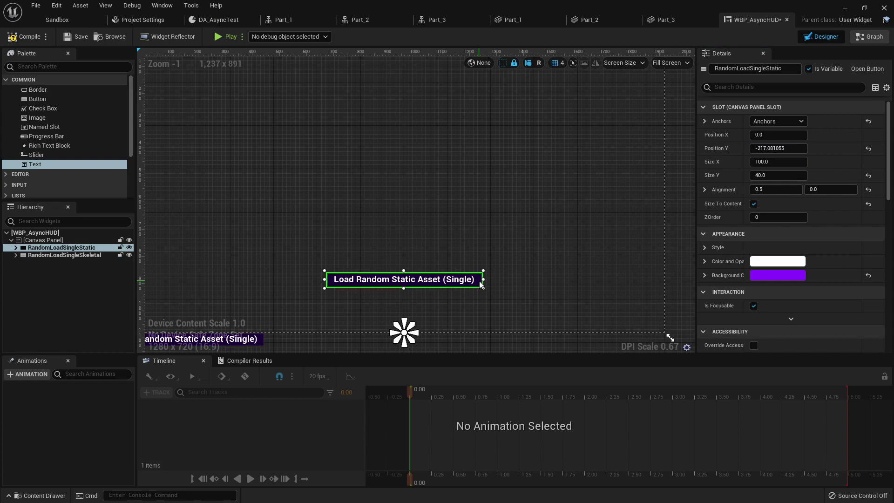
click(781, 145)
text(-)
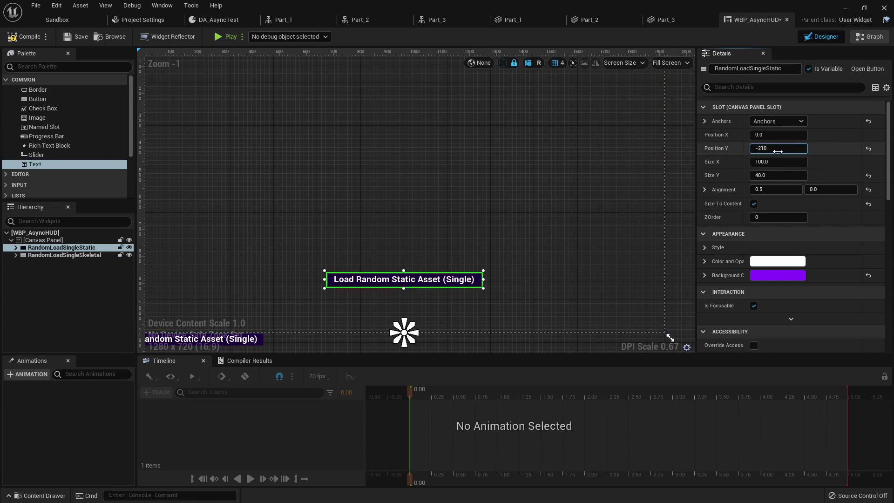
text(210)
key(Return)
click(242, 339)
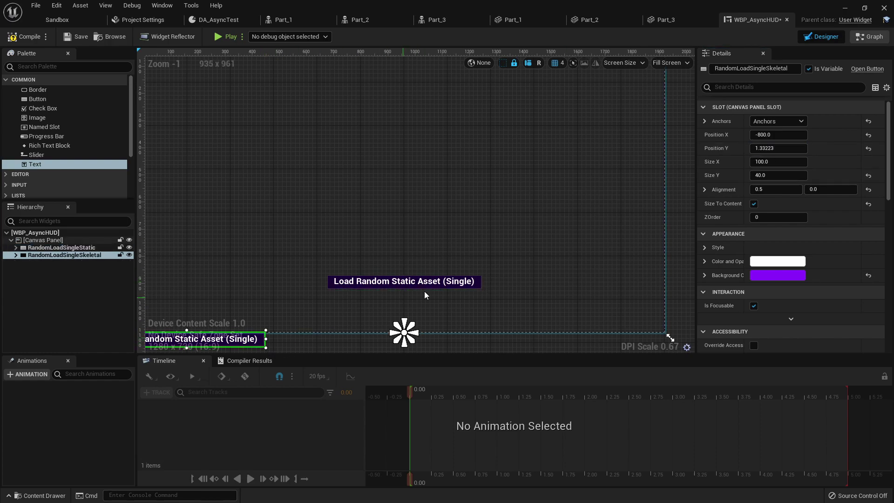
click(775, 148)
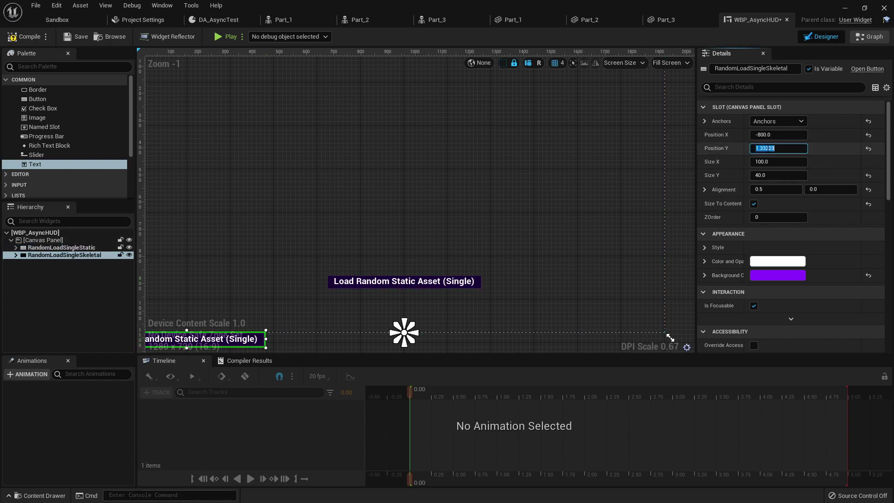
text(-210)
key(Return)
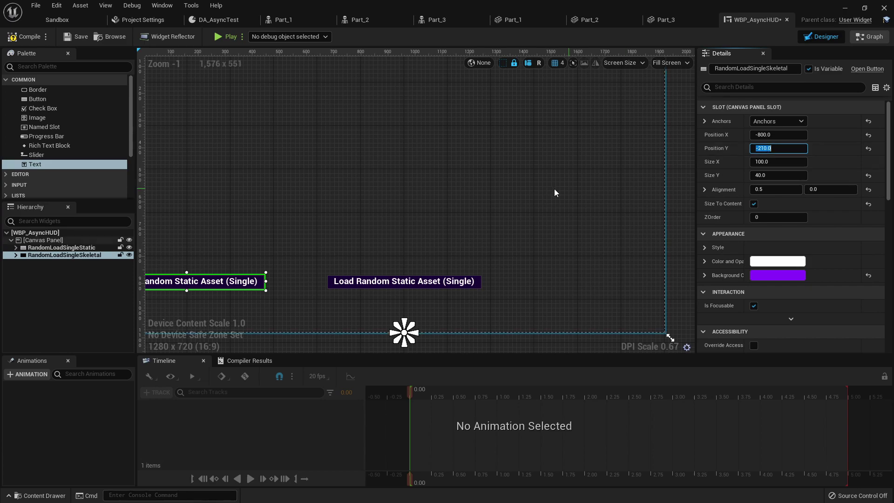
scroll(512, 193, down, 2)
scroll(278, 271, up, 1)
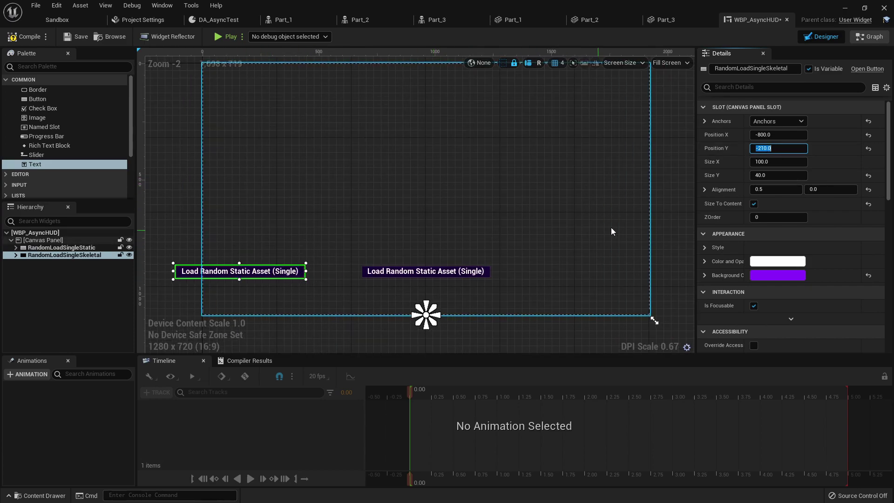
Change the copy's label to 'Load Random Skeletal Asset (Single)'.
click(247, 275)
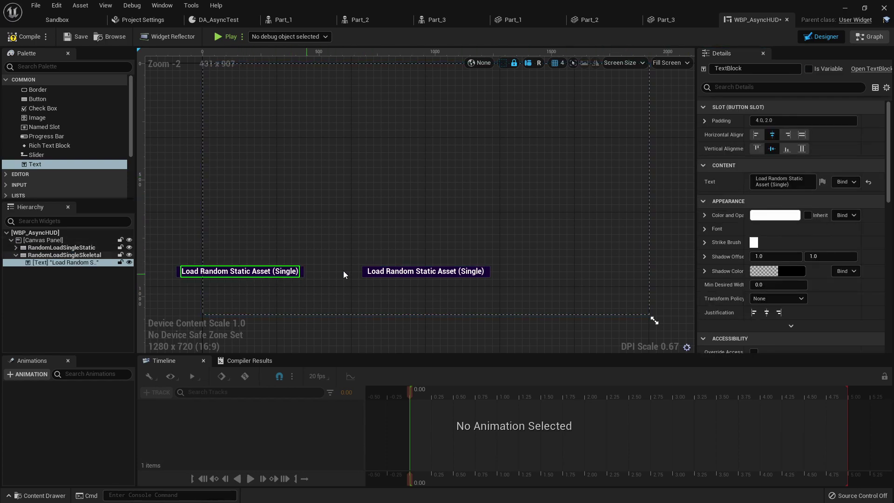
double_click(796, 179)
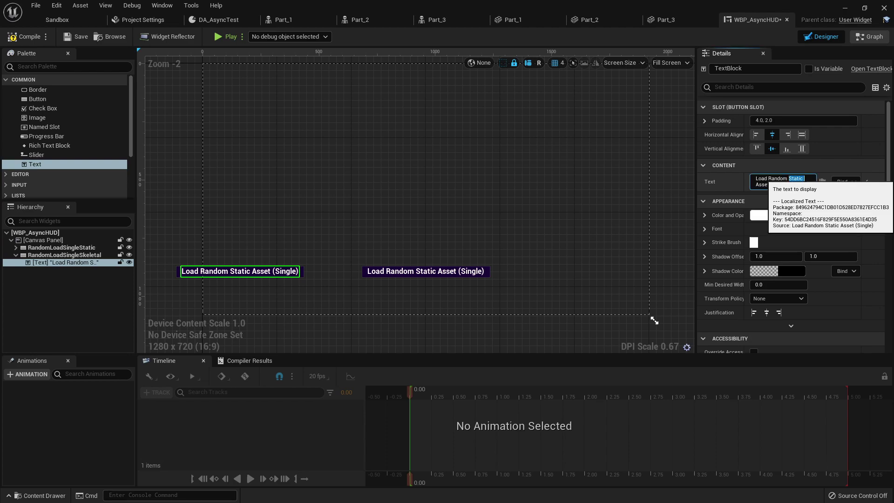
text(Skeletal)
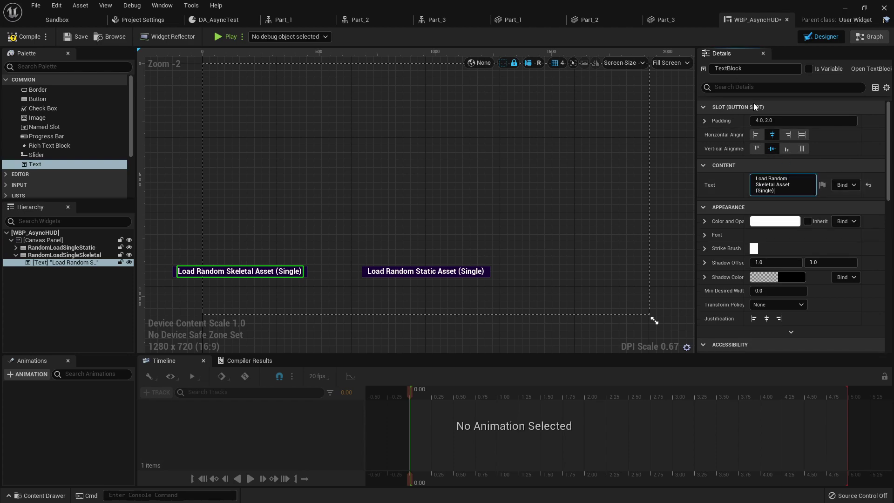
click(311, 278)
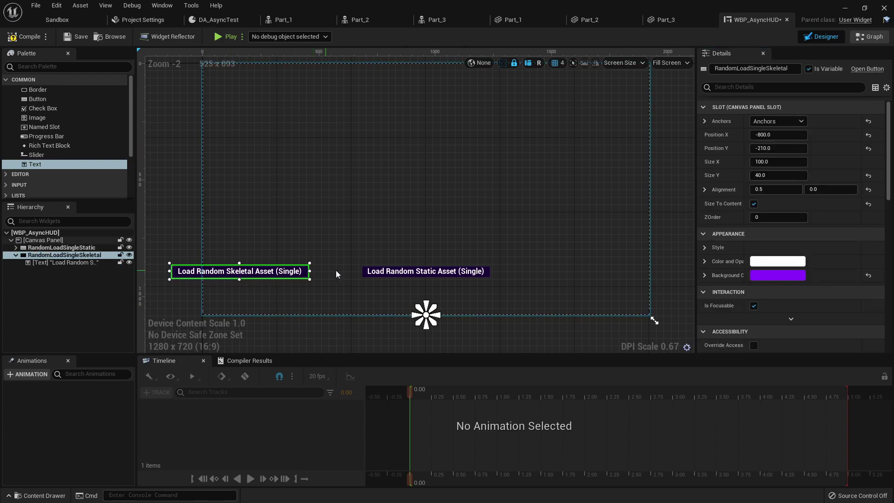
Set the skeletal button's Position X to -650 and recentre the design view.
double_click(773, 134)
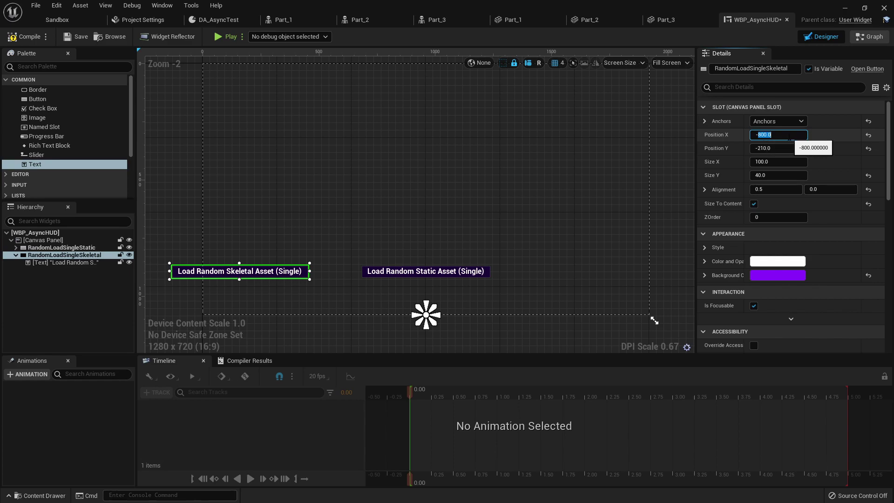
text(700)
key(Return)
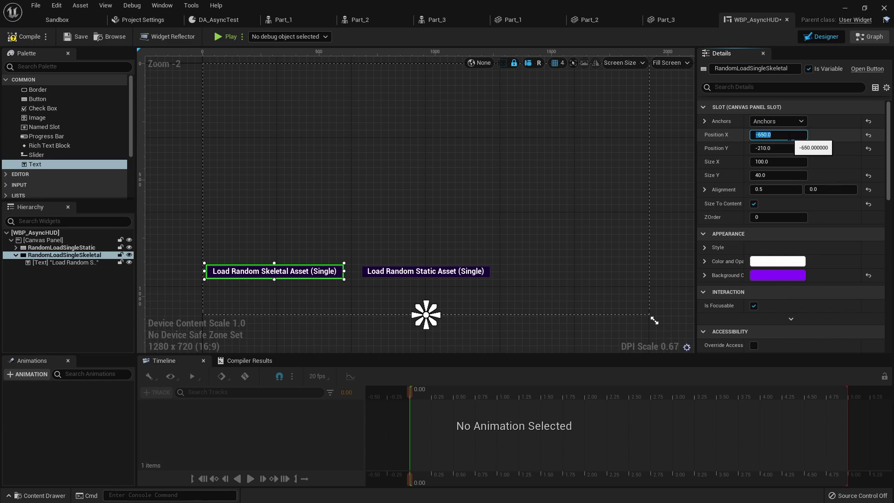
click(522, 251)
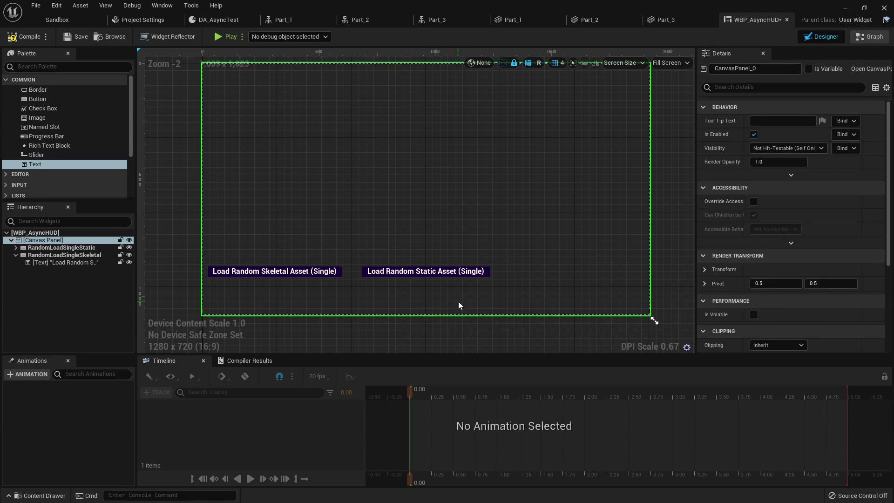
scroll(429, 303, up, 1)
scroll(405, 319, down, 1)
right_drag(456, 276, 406, 256)
Replace the skeletal button's label with 'Try Async Load (Static Assets)'.
click(454, 244)
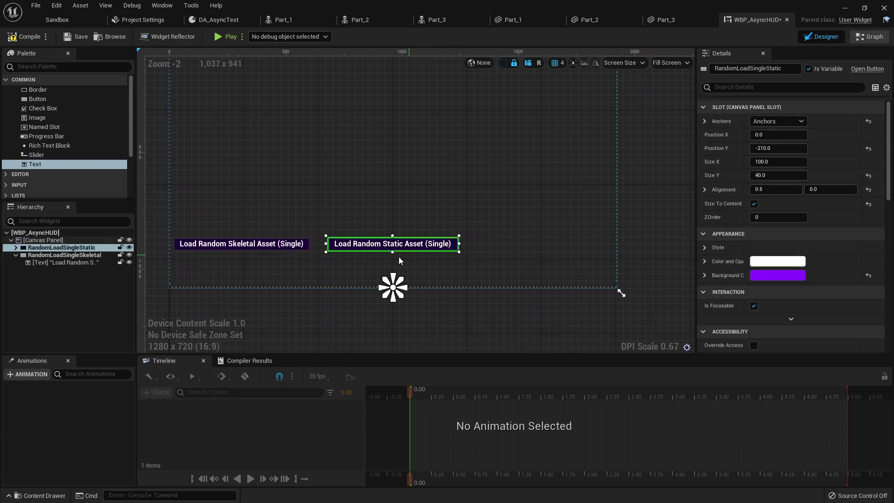
click(16, 255)
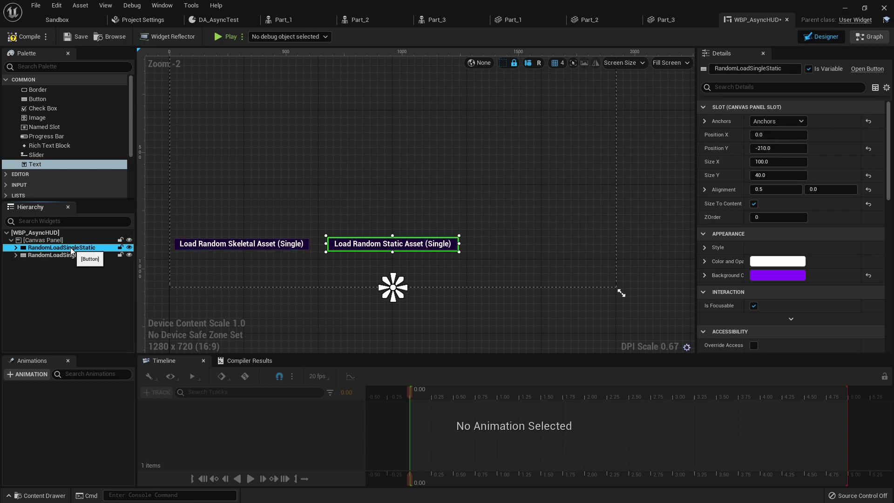
key(F2)
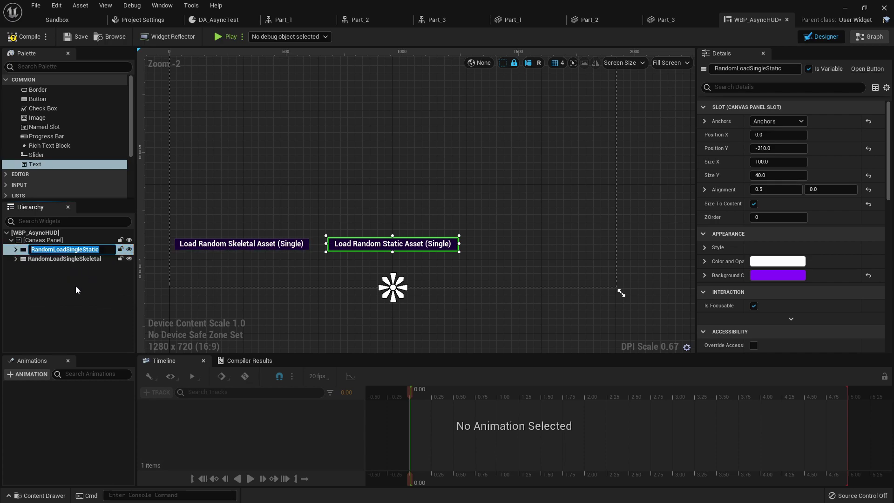
click(63, 282)
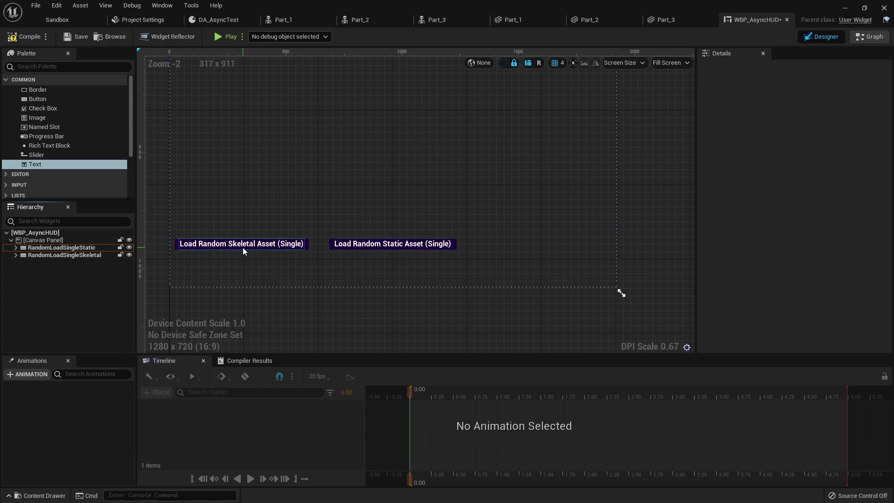
click(241, 248)
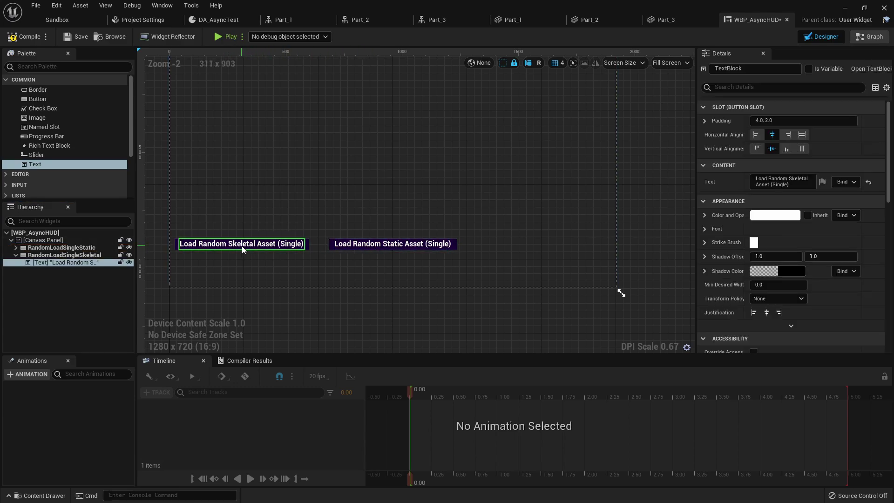
click(788, 179)
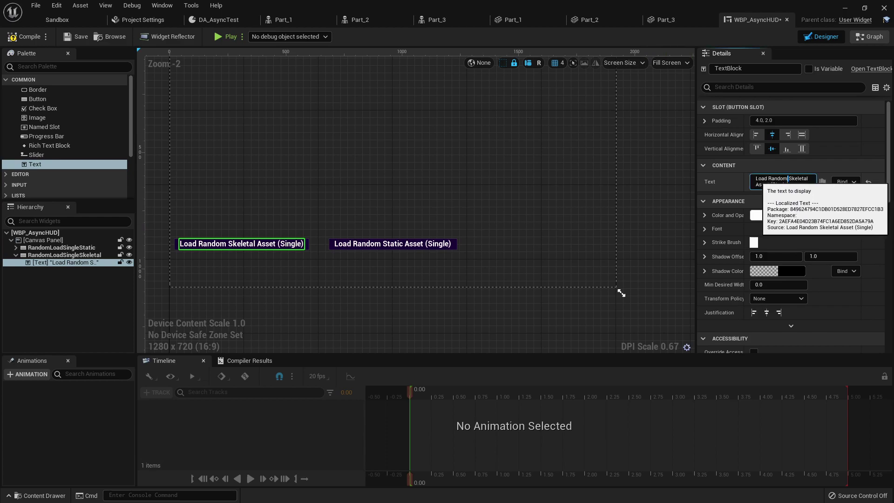
key(shift+Return)
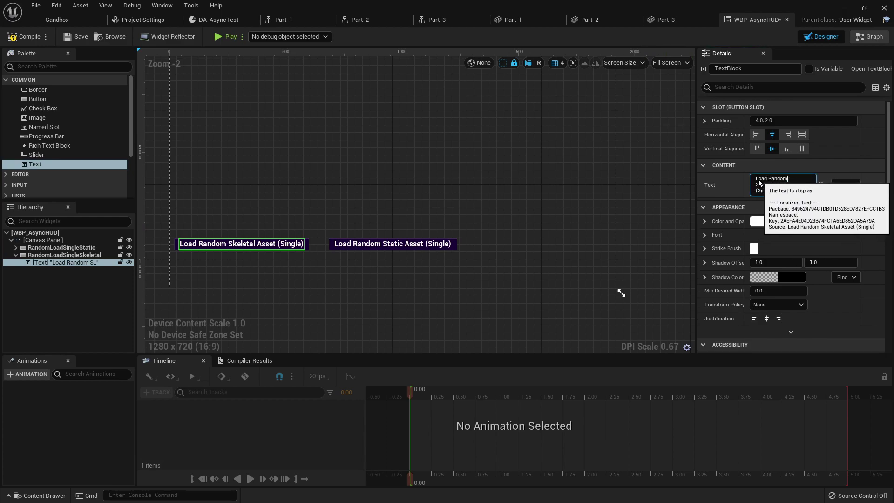
drag(792, 185, 744, 177)
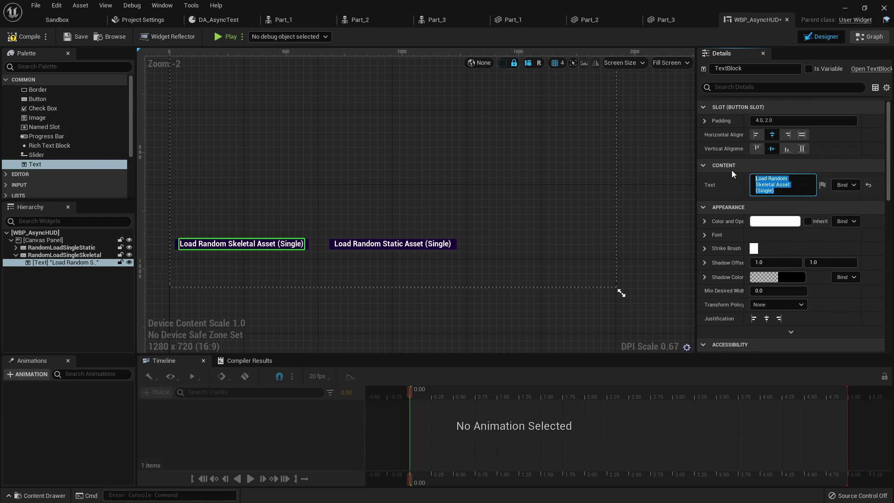
key(ctrl+a)
text(Try Aysn)
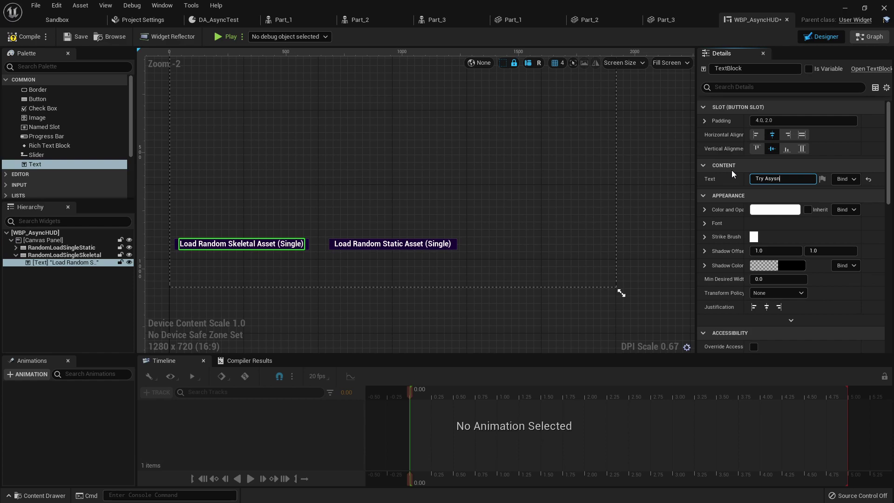
text(c)
key(BackSpace)
key(BackSpace)
text(nc Load (Staic)
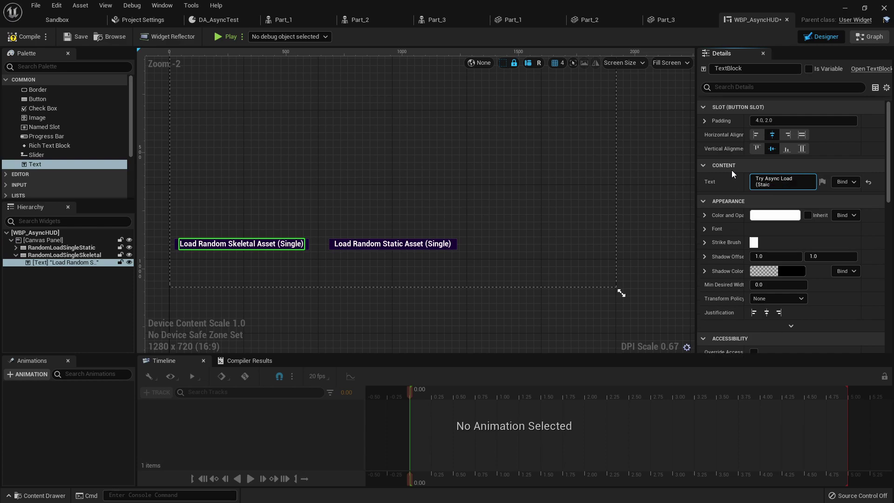
key(BackSpace)
key(BackSpace)
text(tic Assets))
key(Return)
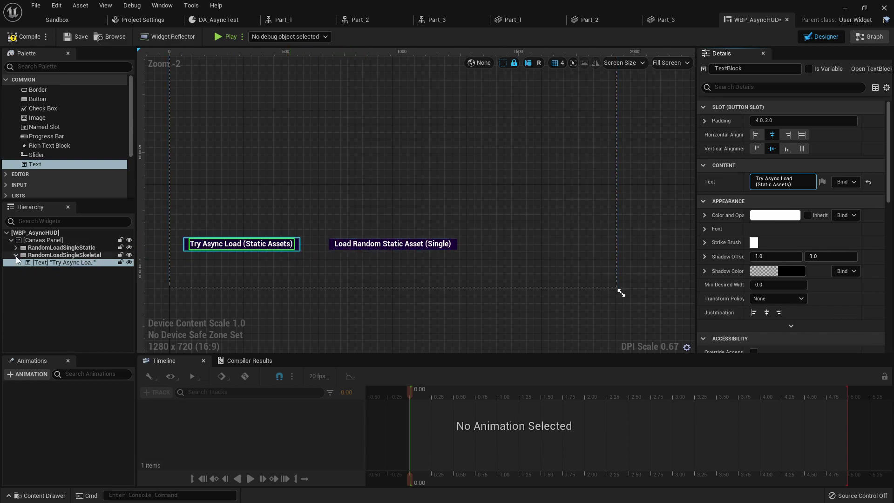
Begin renaming the RandomLoadSingleSkeletal widget to TryAsyncLoadStatic.
click(64, 254)
key(F2)
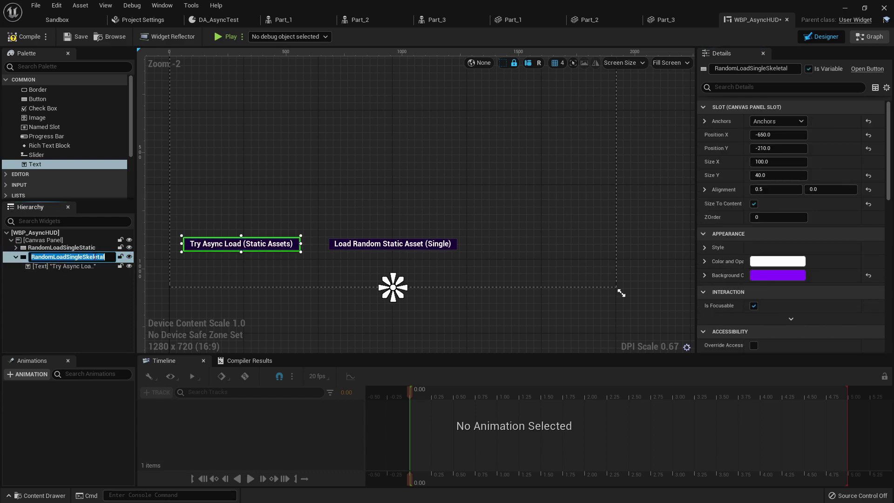
text(TryAsyncLoadSt)
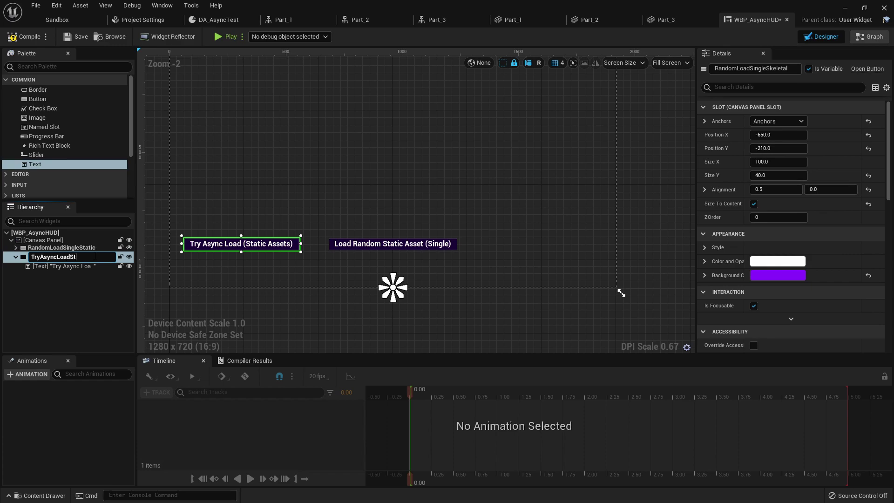
text(atic)
Confirm the TryAsyncLoadStatic name, then duplicate RandomLoadSingleStatic as RandomLoadLoopStatic.
key(Return)
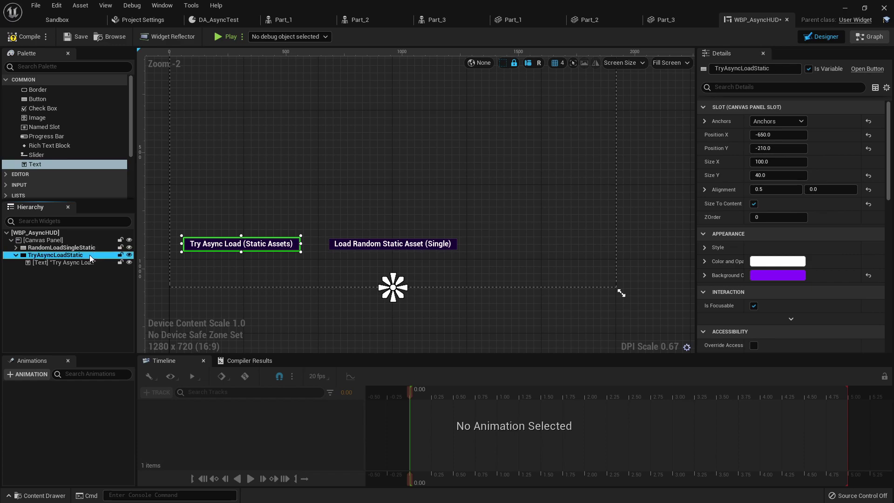
click(16, 256)
click(88, 247)
key(ctrl+d)
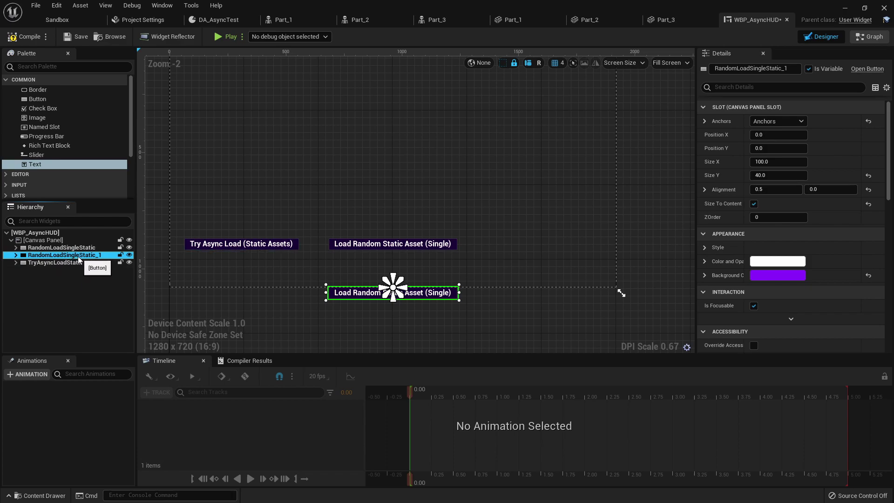
double_click(101, 256)
key(End)
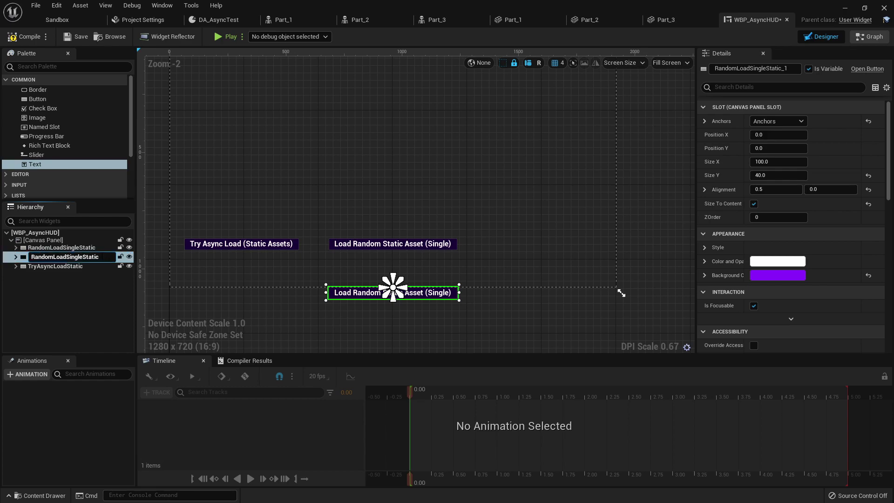
key(Left)
key(Left)
key(Left)
key(Left)
key(Left)
key(Left)
key(BackSpace)
key(BackSpace)
key(BackSpace)
key(BackSpace)
key(BackSpace)
key(BackSpace)
text(Loop)
key(Return)
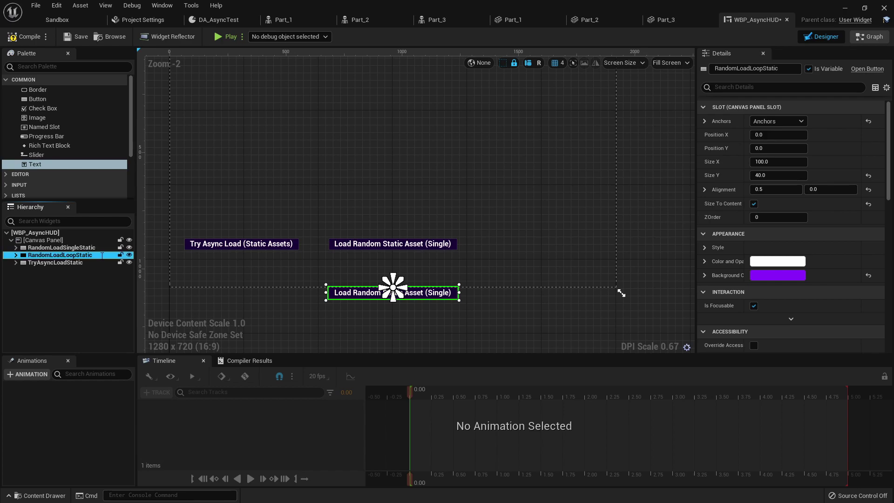
Change the new button's label to 'Load Random Static Asset (Loop)'.
click(390, 296)
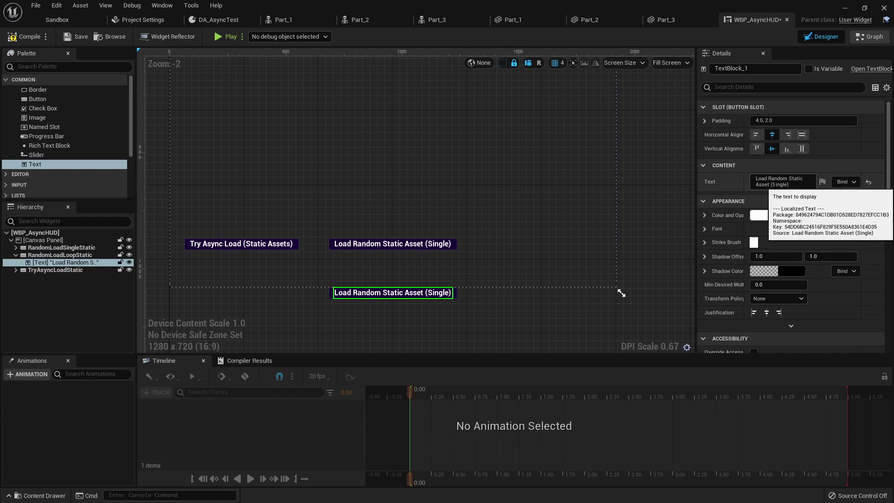
double_click(780, 185)
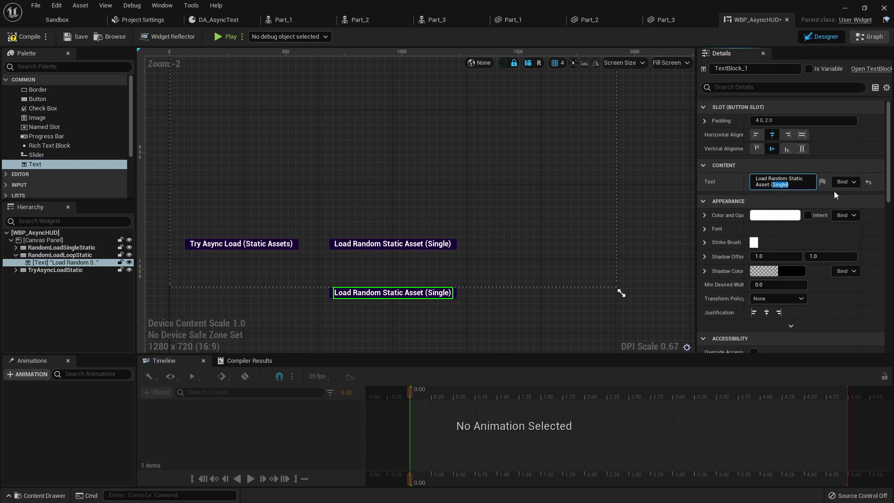
text(Loop)
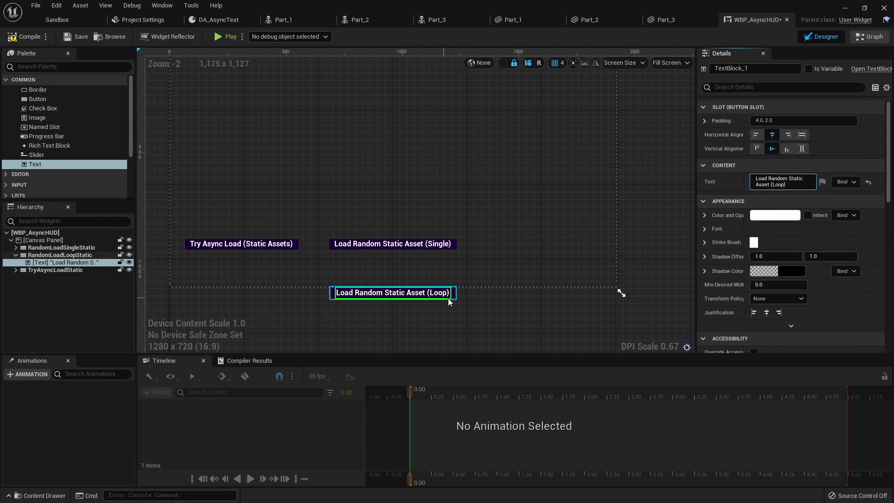
click(454, 297)
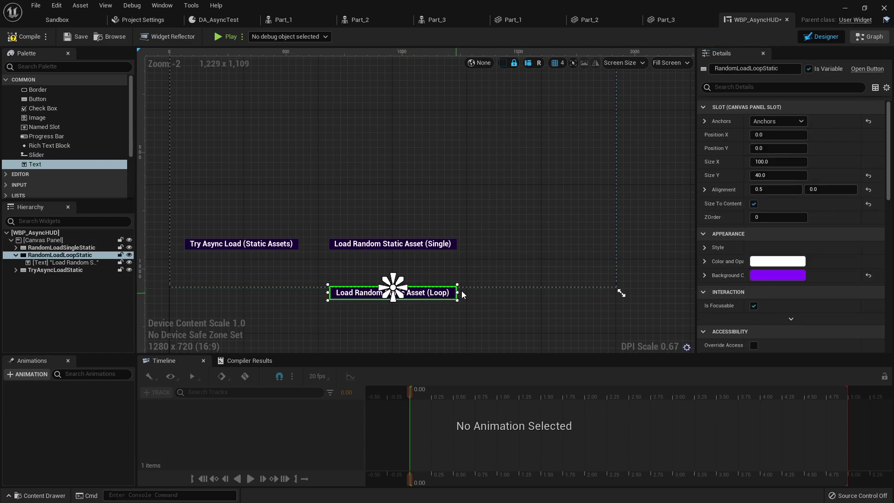
Position RandomLoadLoopStatic at X 650, Y -210 to line up with the other buttons.
click(776, 149)
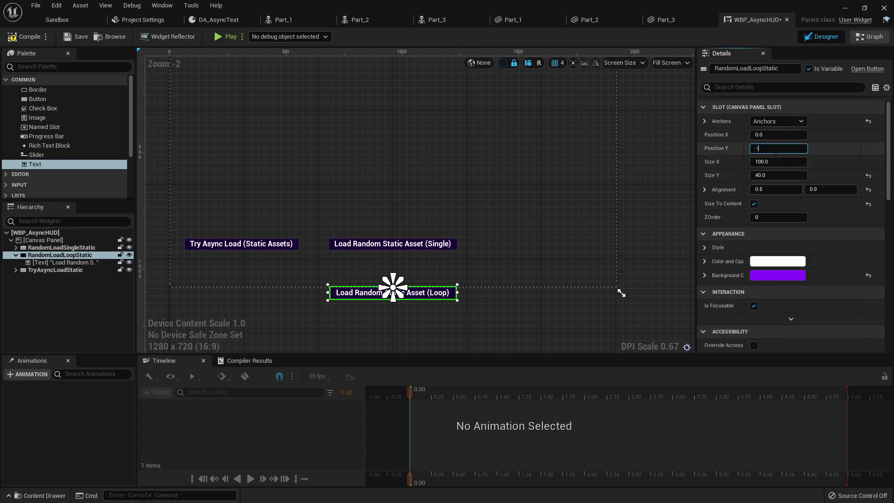
text(-200)
key(Return)
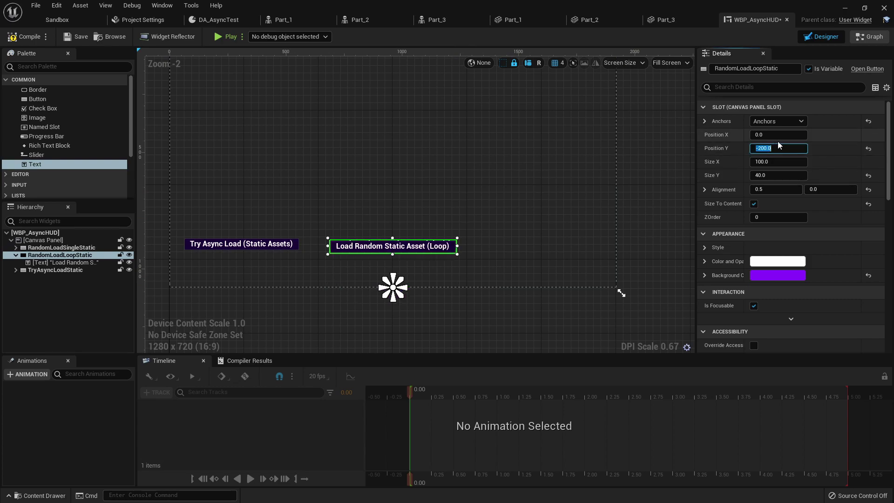
click(777, 135)
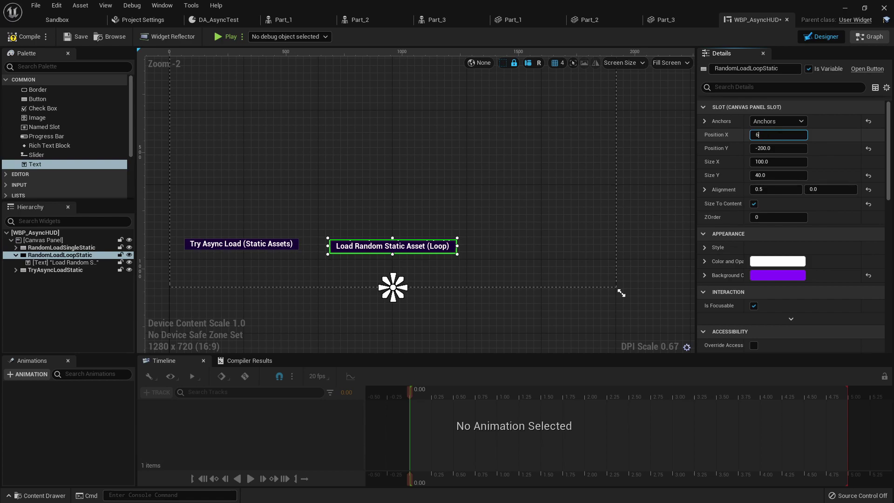
text(650)
key(Return)
click(463, 219)
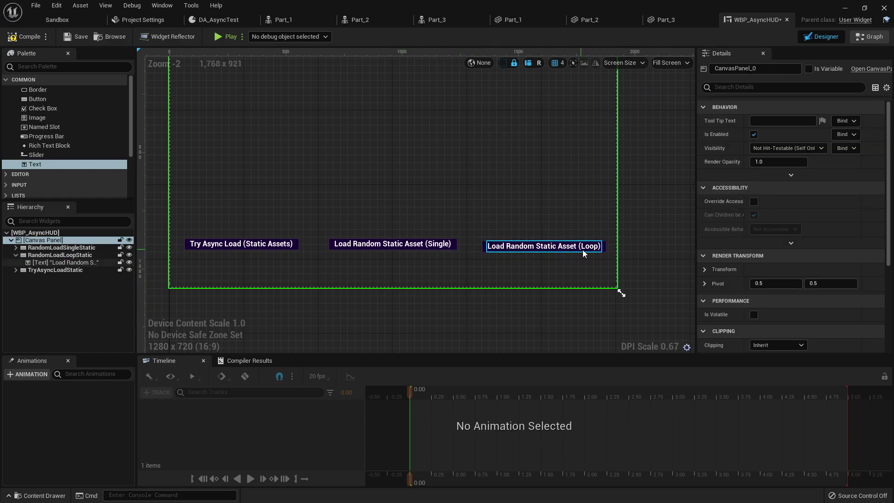
click(600, 248)
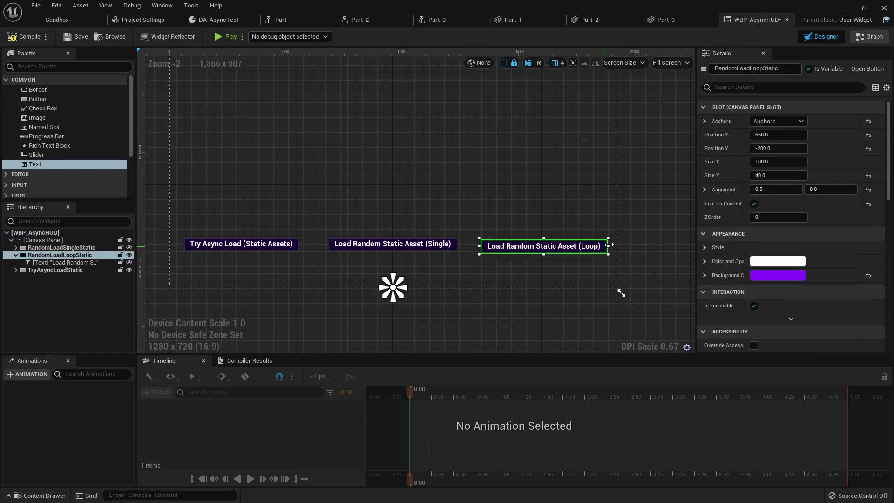
click(783, 148)
text(-)
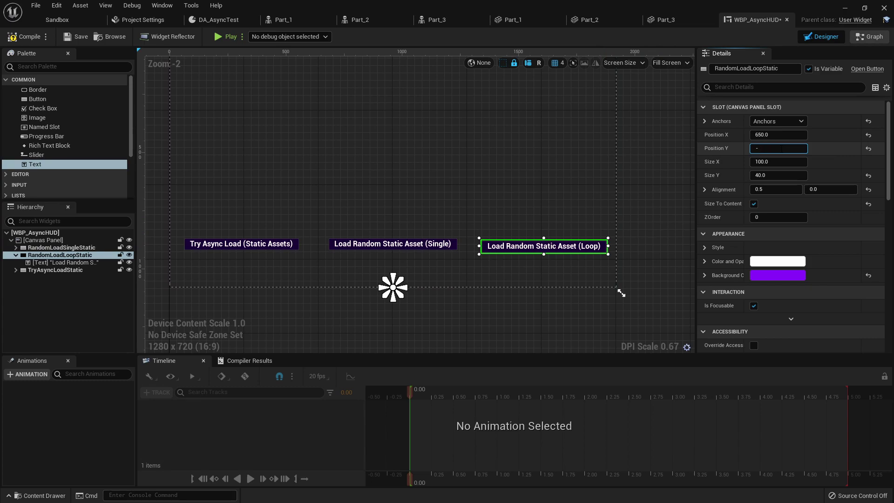
text(210)
key(Return)
click(607, 142)
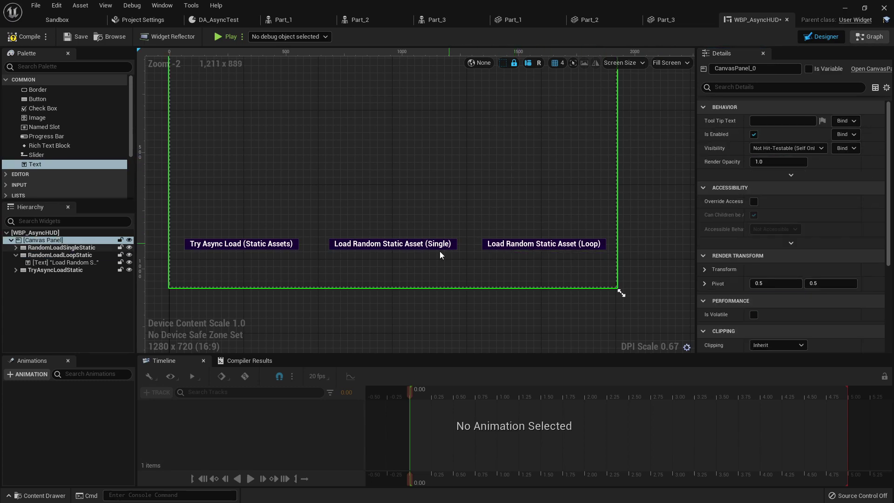
Collapse RandomLoadLoopStatic in the Hierarchy and duplicate RandomLoadSingleStatic again.
scroll(370, 256, down, 2)
scroll(326, 257, up, 3)
scroll(304, 256, up, 1)
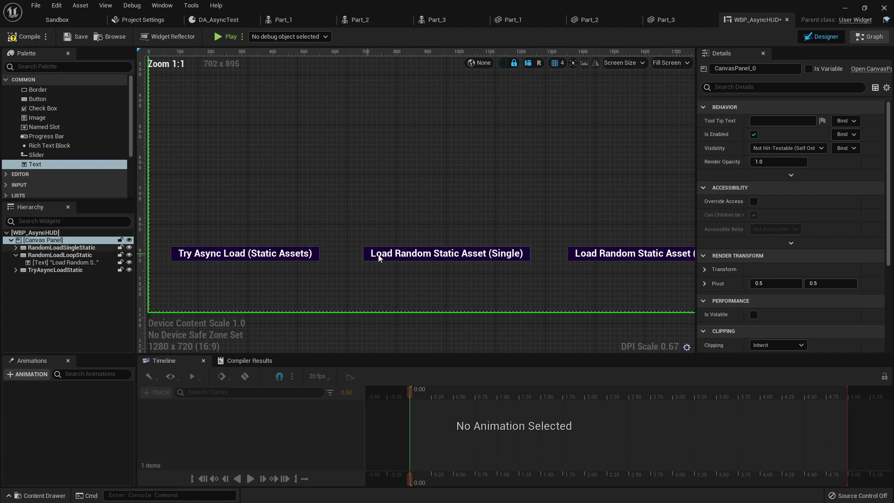
scroll(396, 258, down, 3)
scroll(440, 261, down, 1)
scroll(470, 264, up, 2)
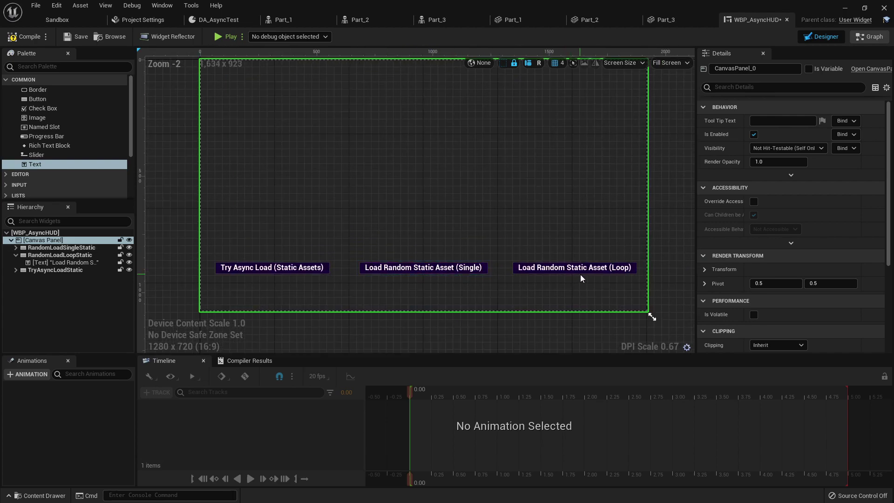
click(15, 255)
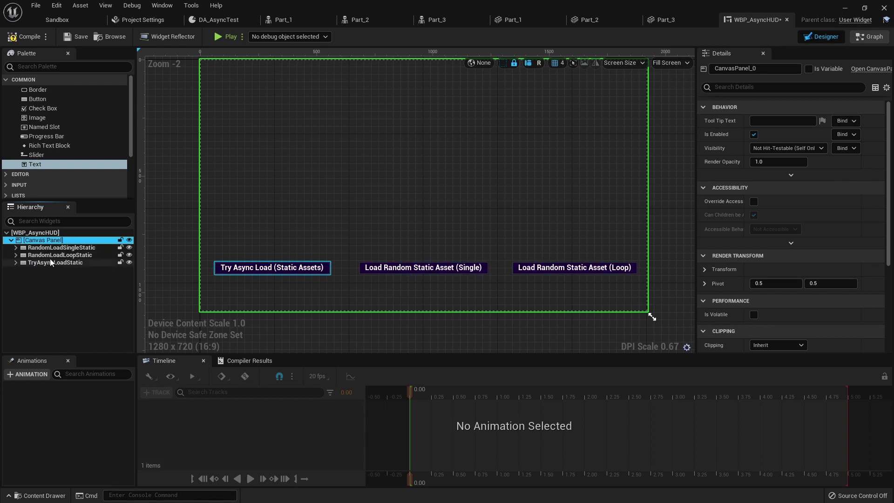
click(59, 248)
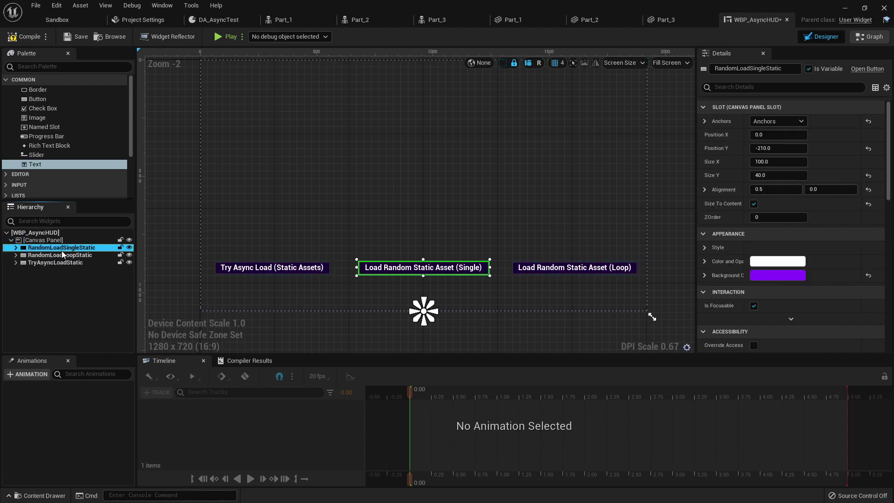
key(ctrl+d)
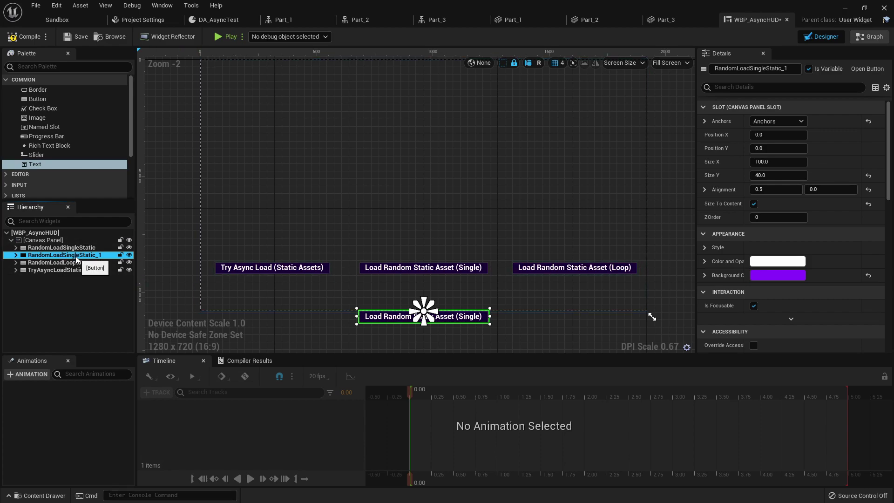
Rename the copied button to RandomLoadSingleSkeletal.
key(Right)
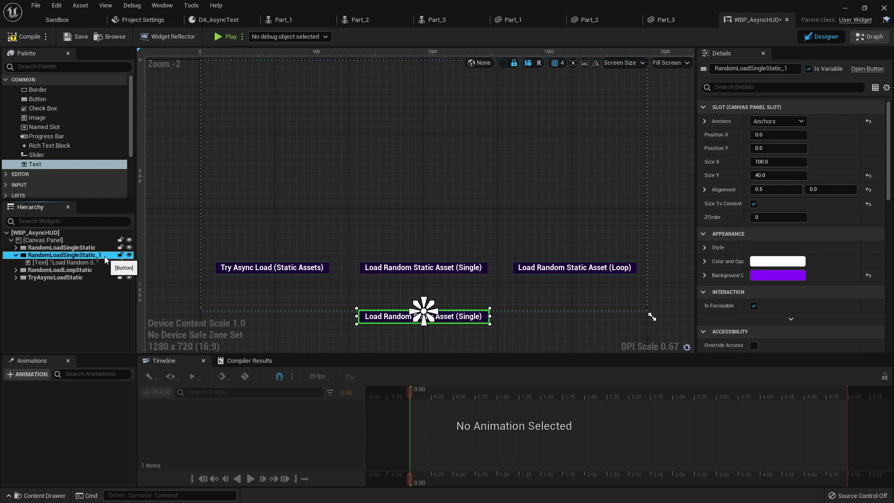
double_click(105, 257)
key(End)
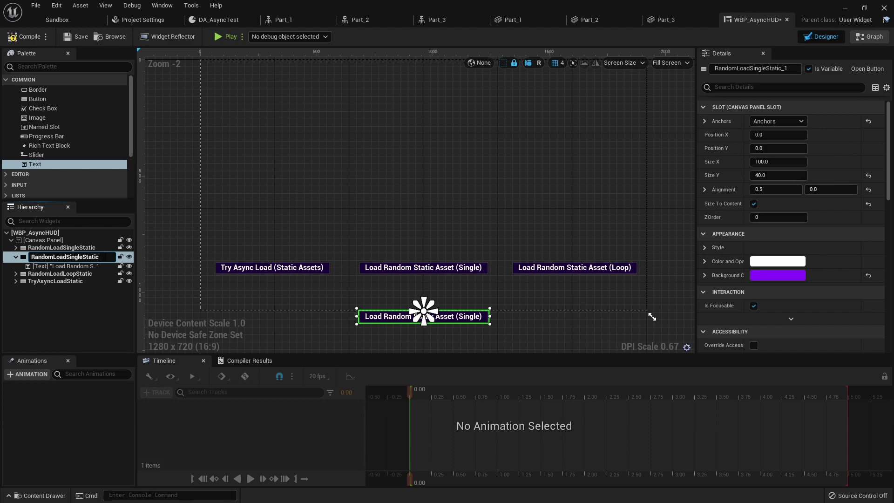
text(Skeletal)
key(Return)
click(16, 255)
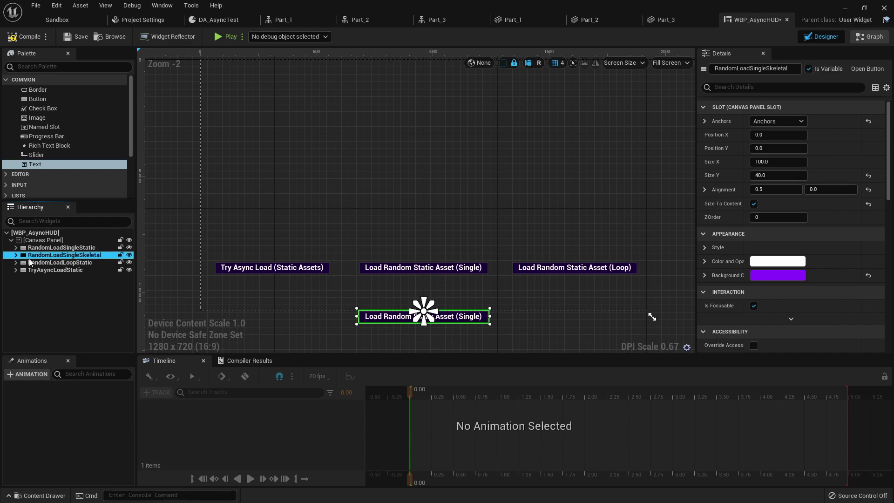
Set the RandomLoadSingleSkeletal button's Position Y to -350.
click(777, 148)
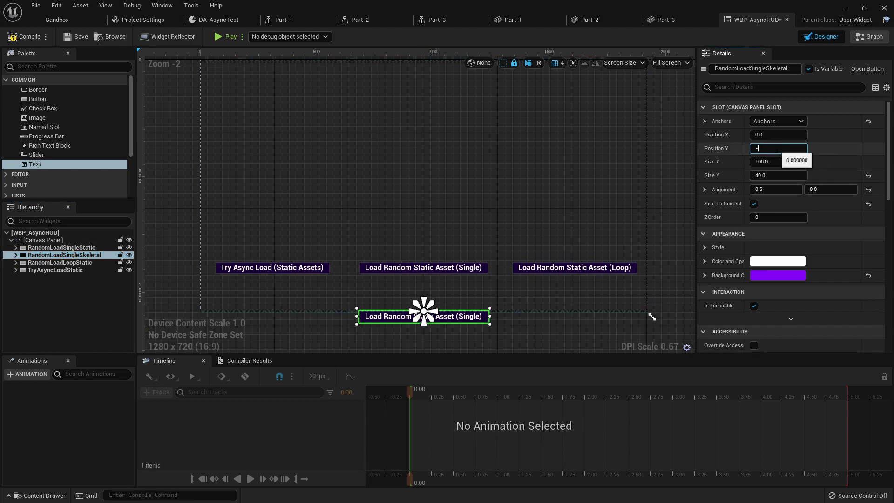
text(-300)
key(Return)
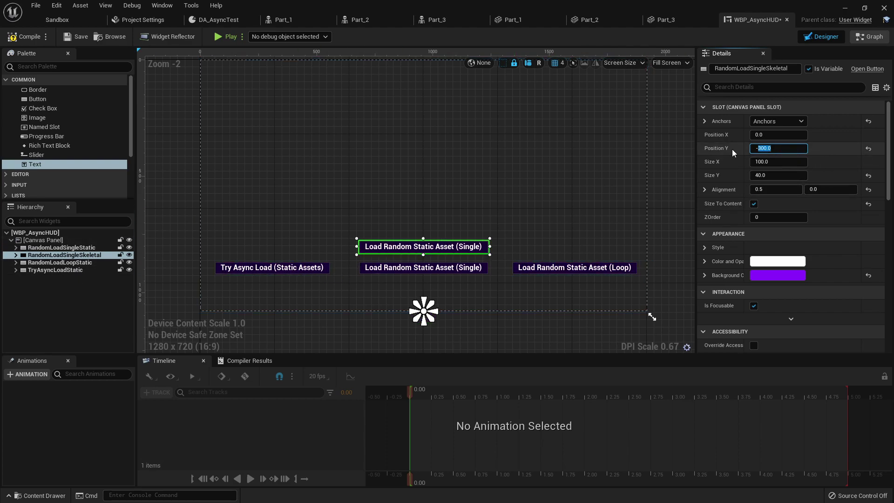
text(-350)
key(Return)
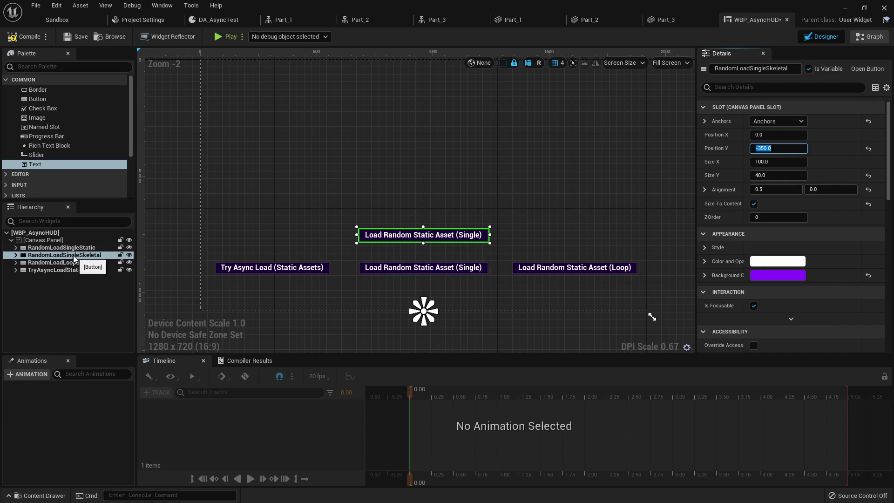
Change the button's text to 'Load Random Skeletal Asset (Single)'.
click(422, 235)
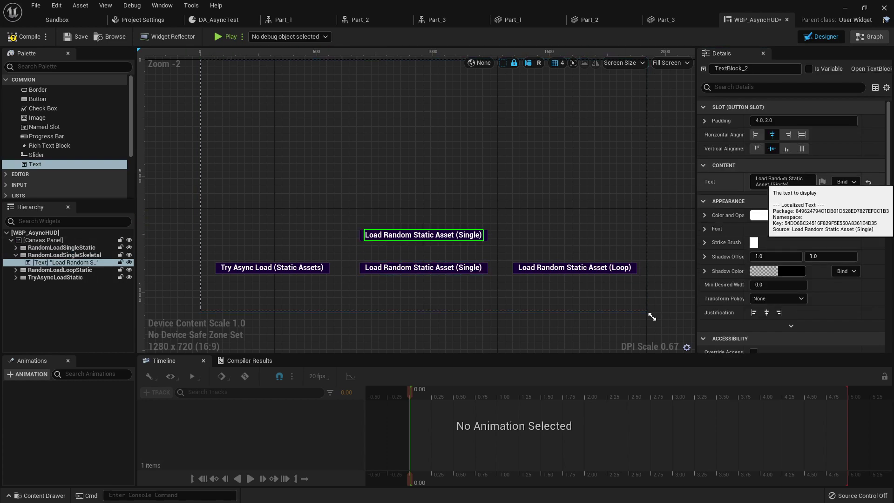
double_click(795, 179)
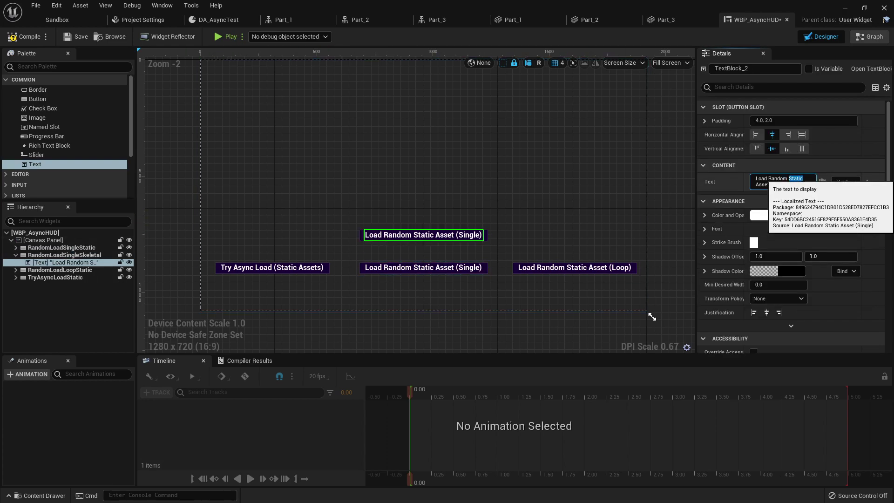
text(Skeletal)
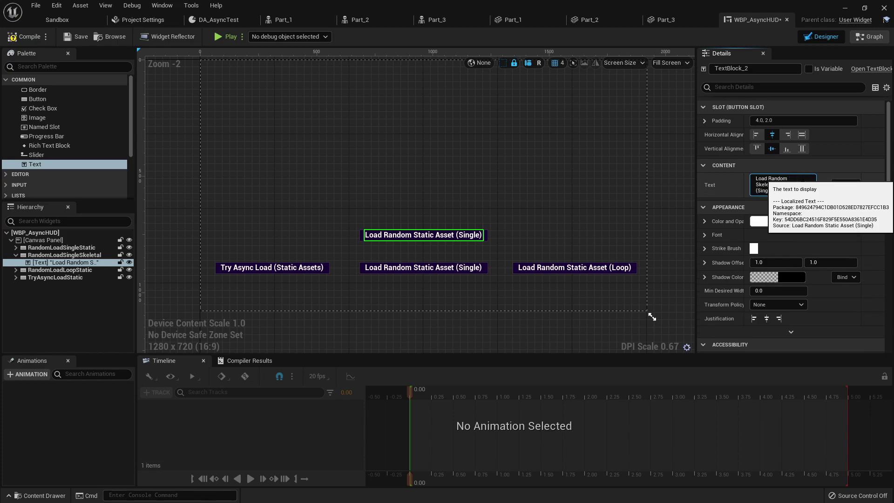
key(Return)
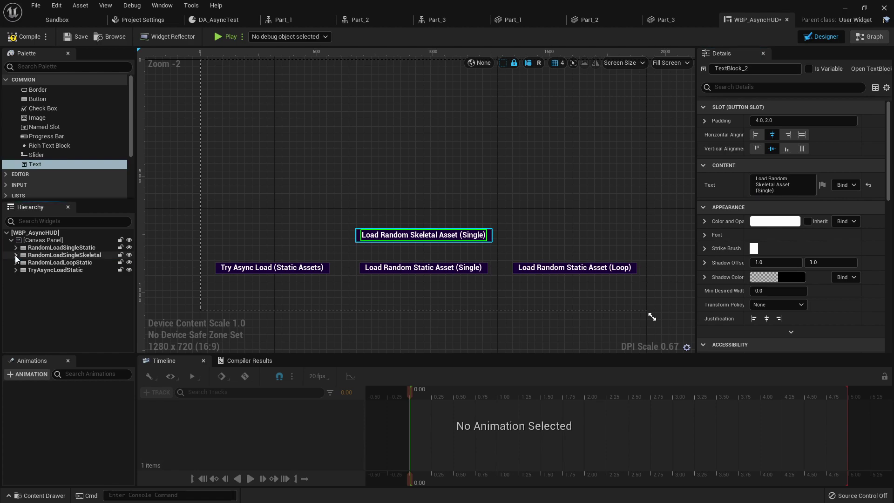
Duplicate RandomLoadLoopStatic and rename the copy RandomLoadLoopSkeletal.
click(60, 263)
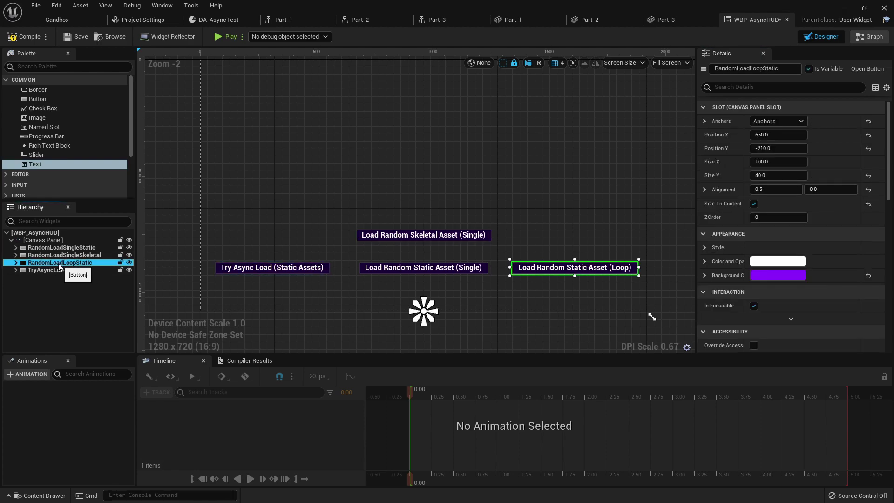
key(ctrl+d)
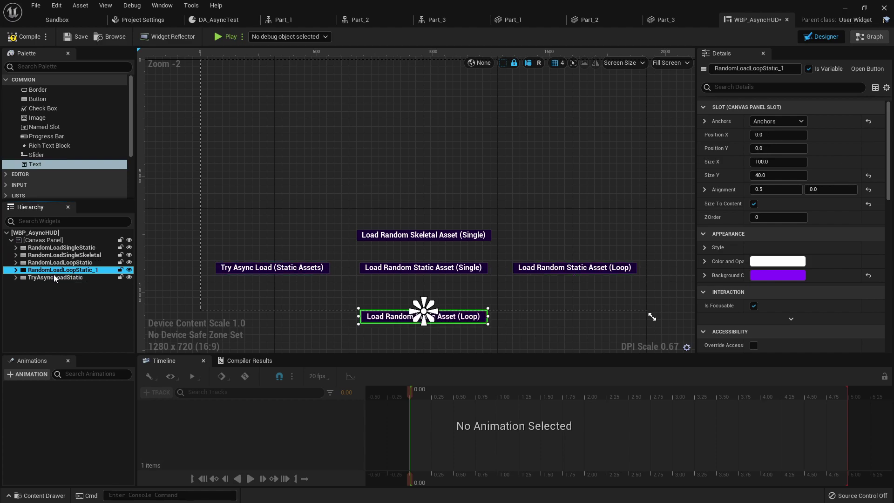
double_click(102, 271)
click(108, 271)
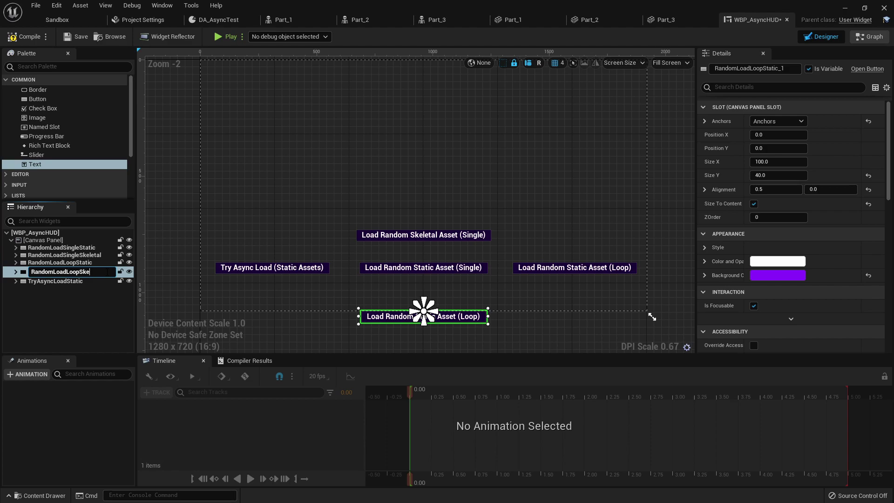
text(Skeletal)
key(Return)
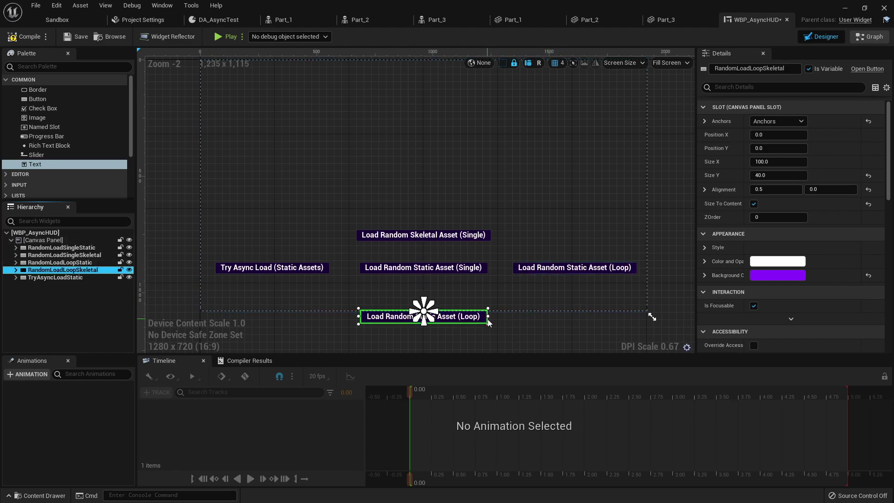
Position the RandomLoadLoopSkeletal button at X 650, Y -350.
click(767, 138)
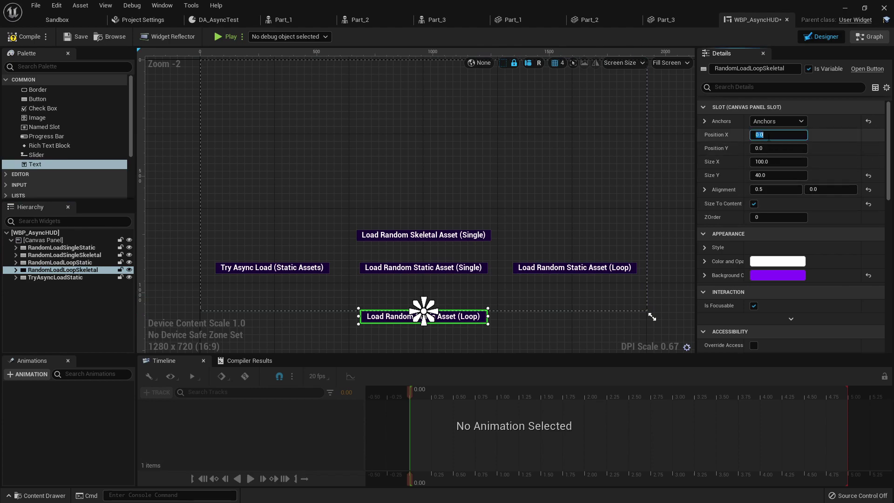
key(Tab)
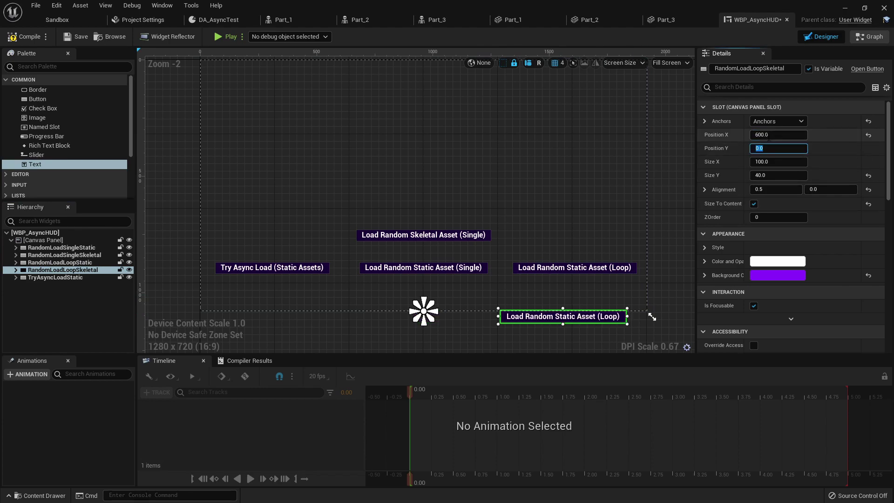
key(Return)
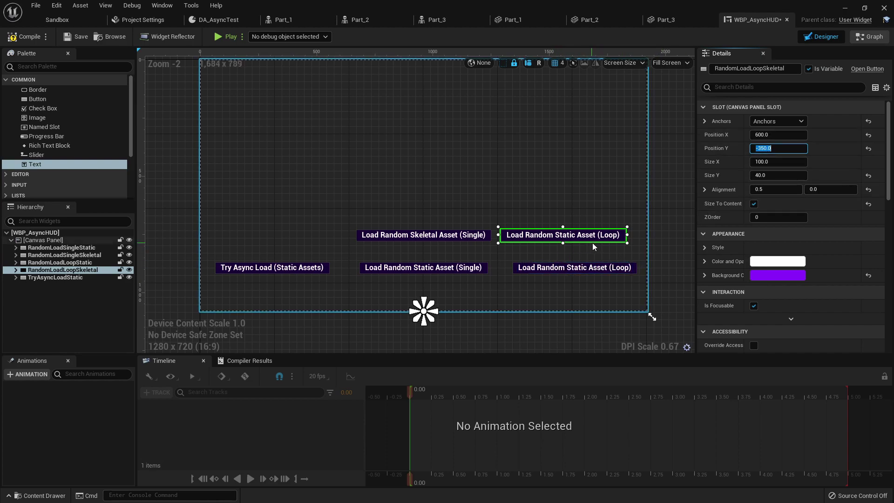
click(517, 273)
click(622, 238)
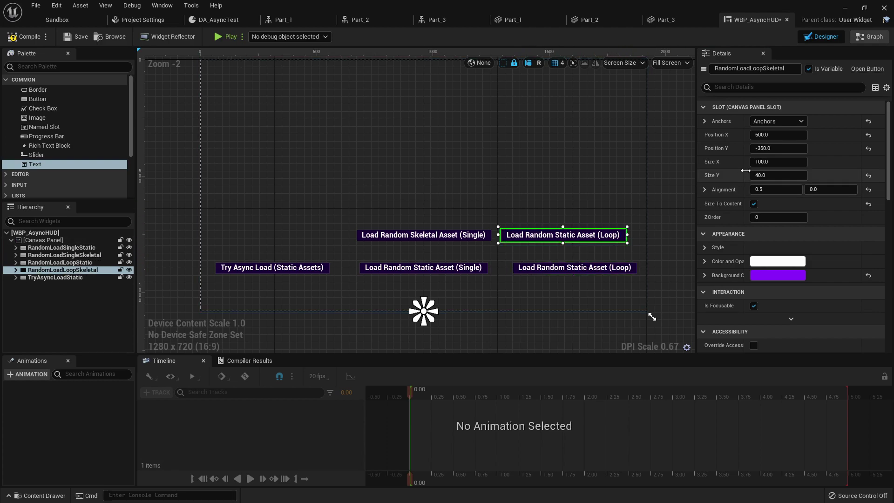
click(764, 136)
text(650)
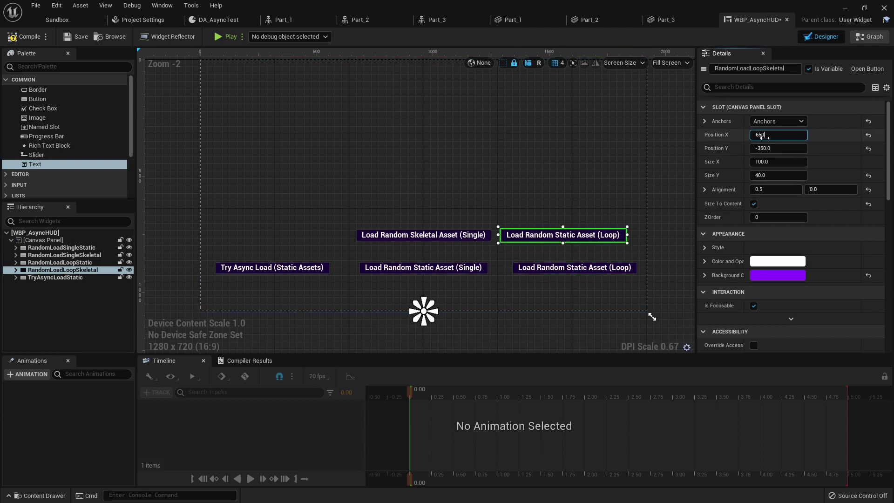
key(Return)
Change the Loop copy's text to 'Load Random Skeletal Asset (Loop)'.
click(577, 239)
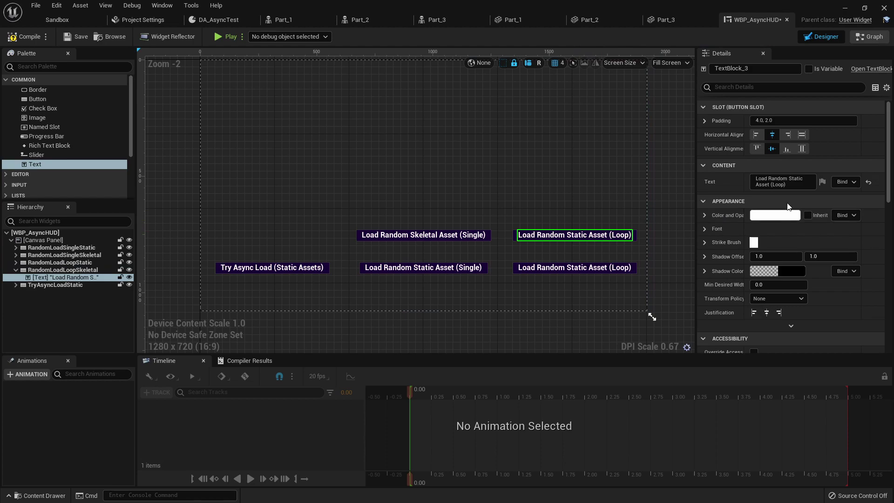
double_click(795, 179)
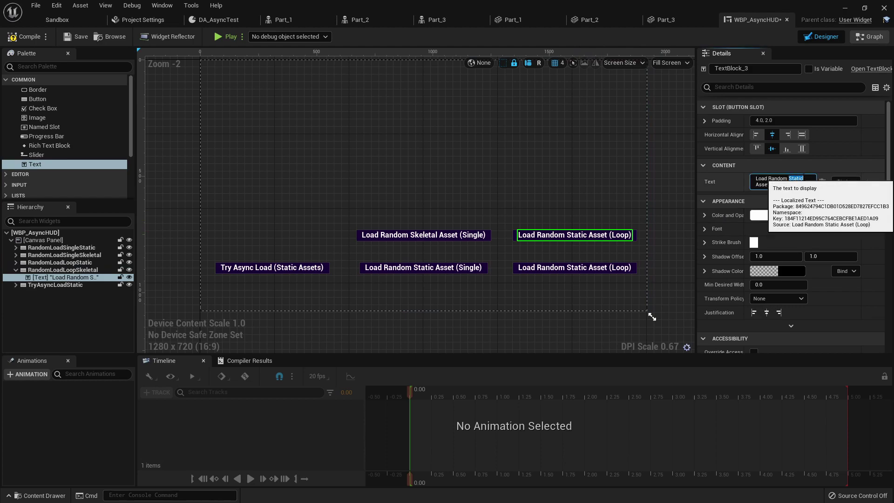
text(Skeletal)
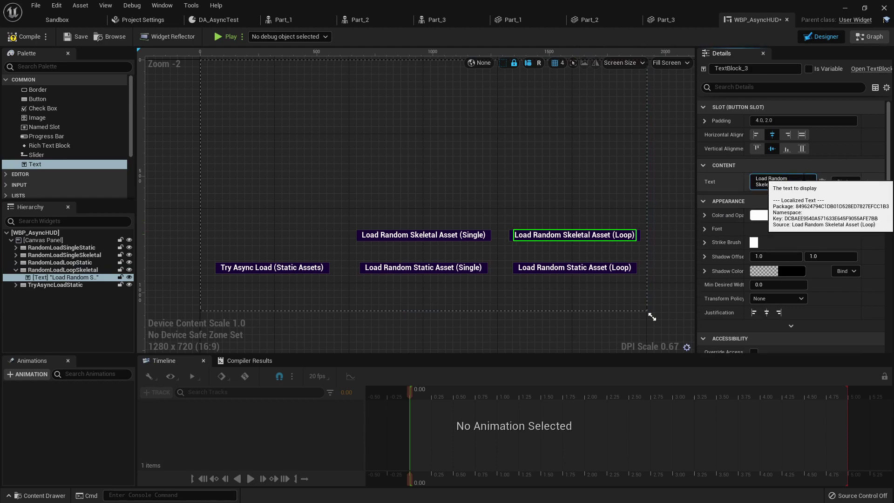
key(Return)
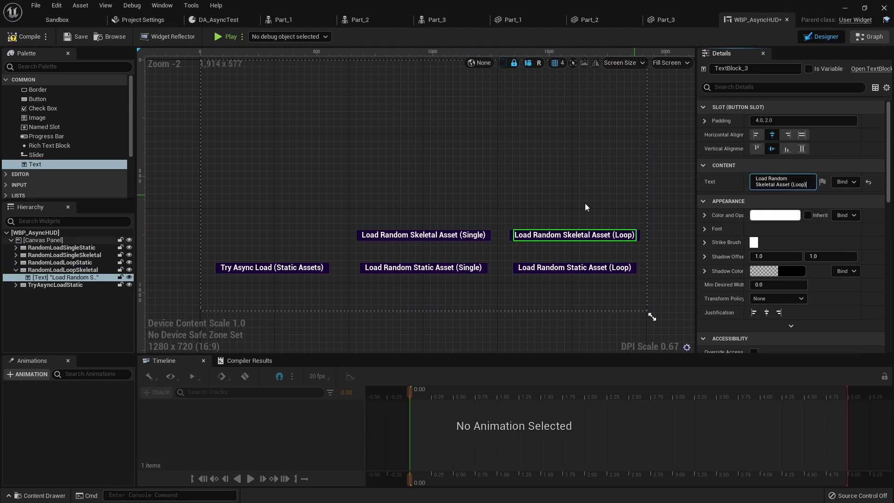
click(17, 269)
Duplicate TryAsyncLoadStatic and rename the copy TryAsyncLoadSkeletal.
click(57, 277)
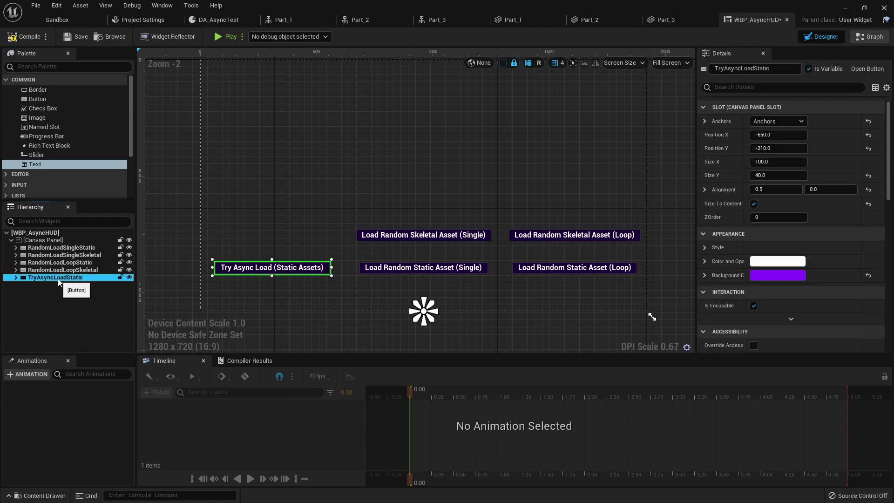
key(ctrl+d)
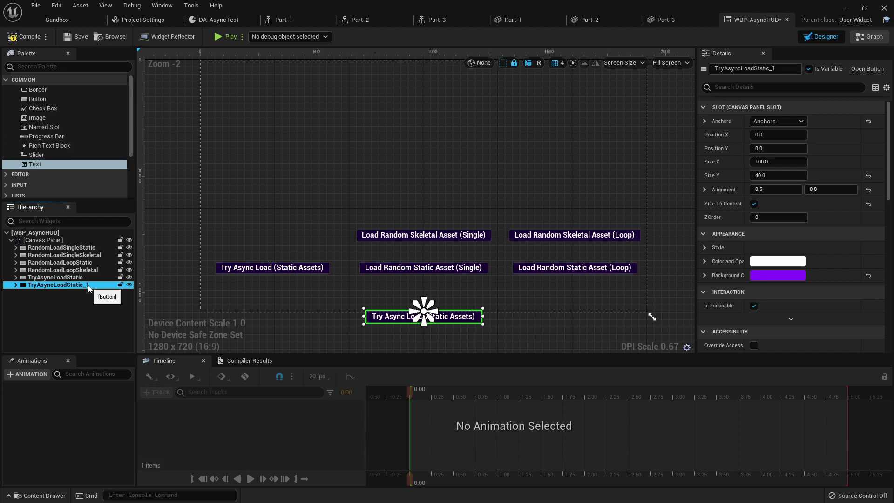
double_click(92, 286)
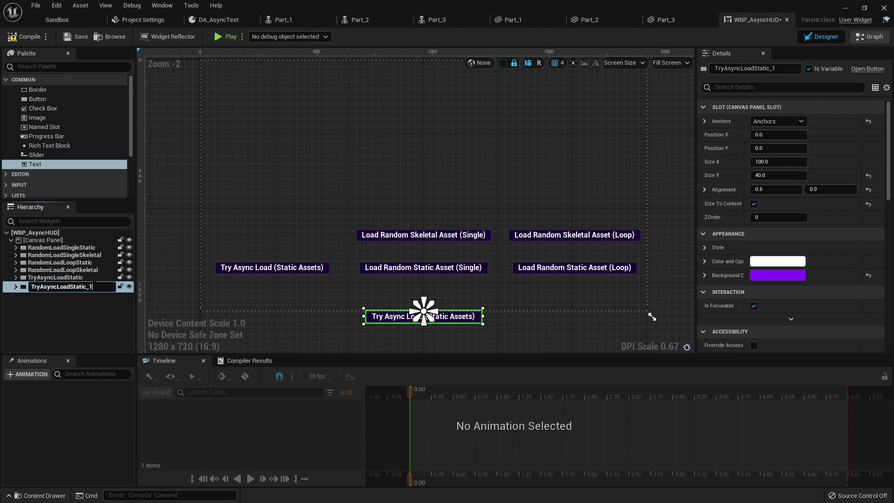
double_click(85, 286)
text(Skele)
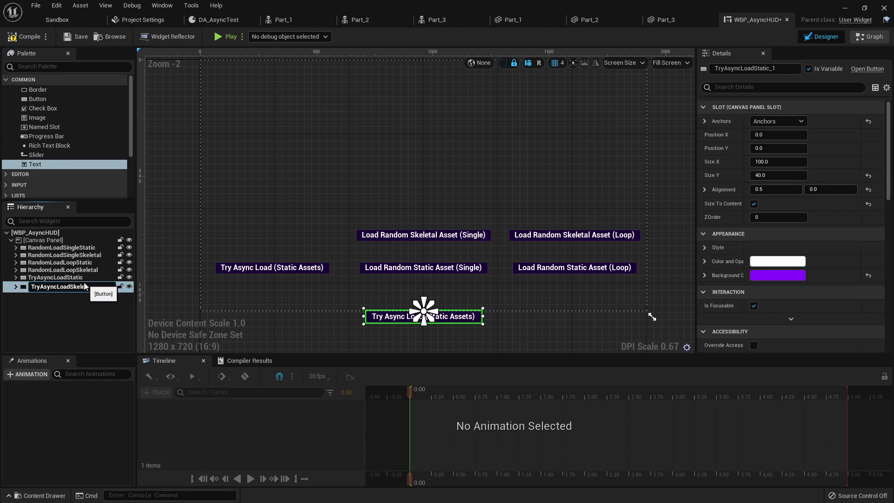
text(tal)
key(Return)
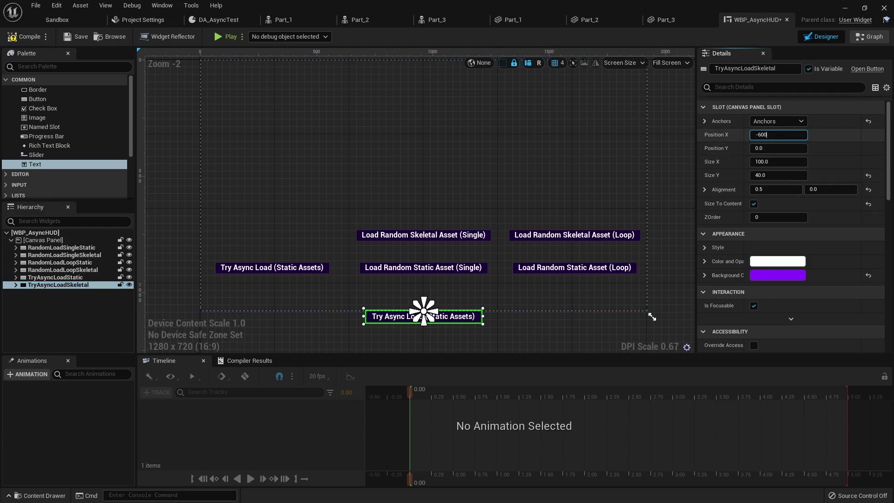
Place the TryAsyncLoadSkeletal button at Position X -650, Y -350.
key(Return)
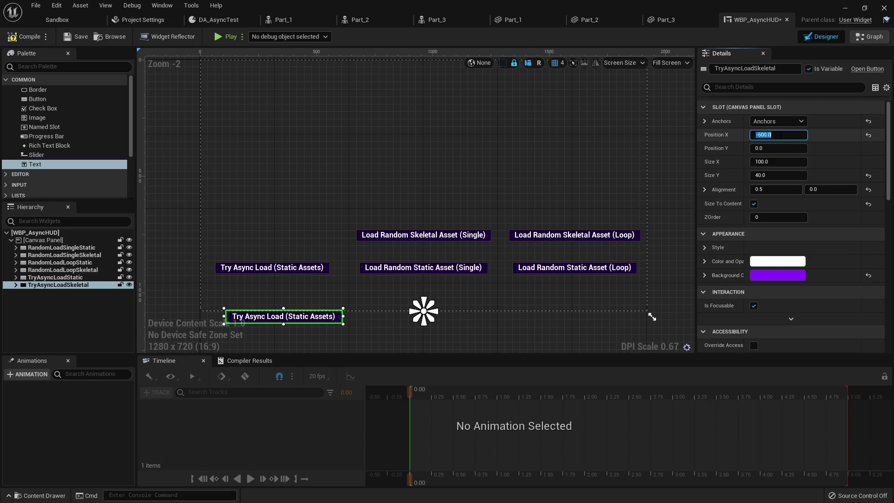
text(0)
key(Return)
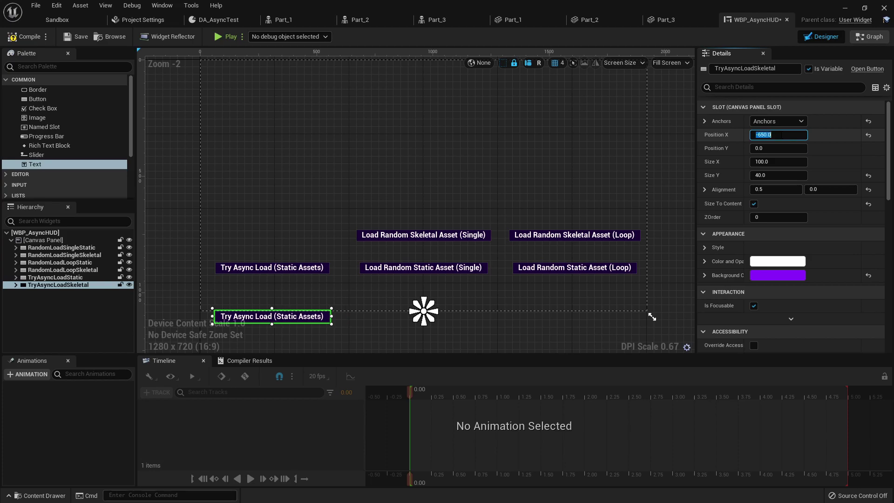
key(Tab)
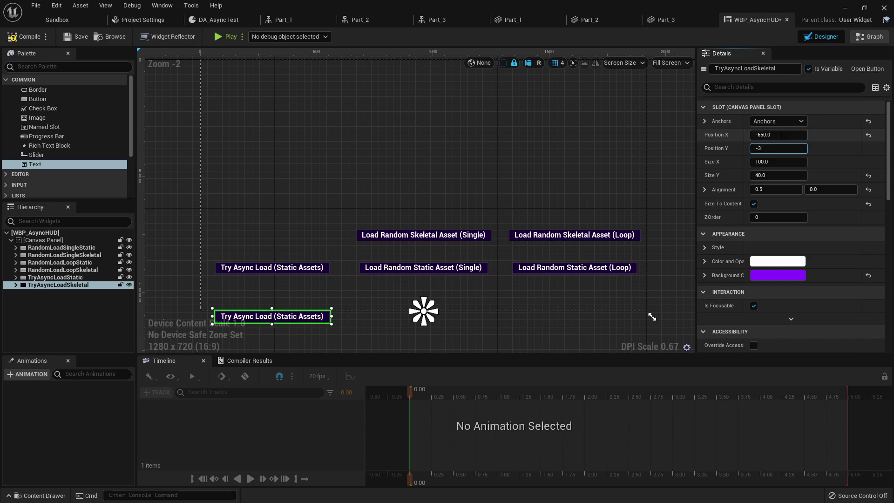
text(-350)
key(Return)
click(610, 207)
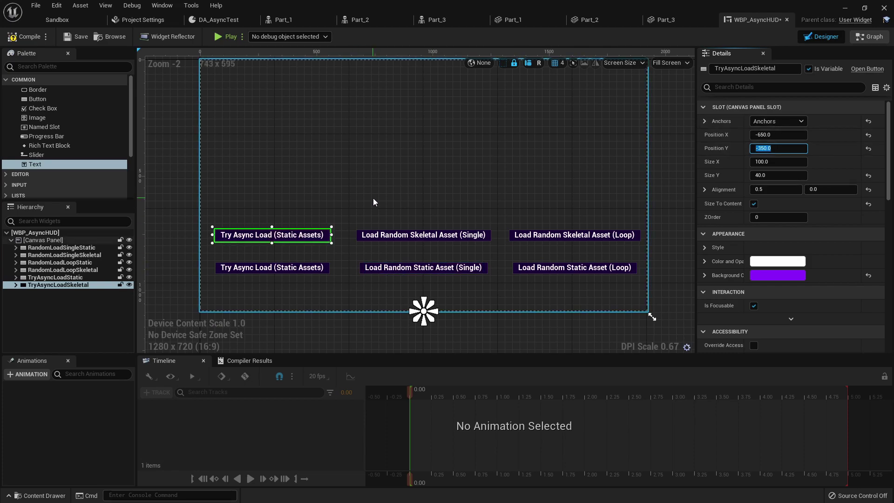
Change the button's text to 'Try Async Load (Skeletal Assets)'.
click(272, 234)
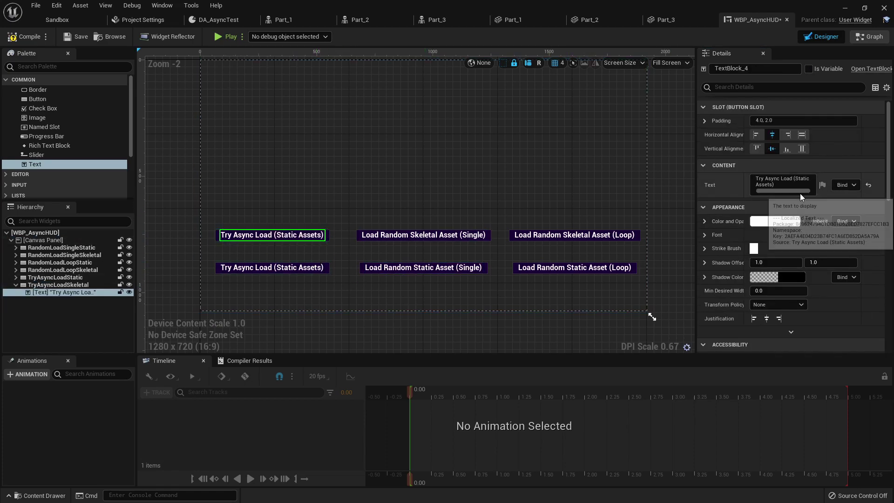
double_click(802, 178)
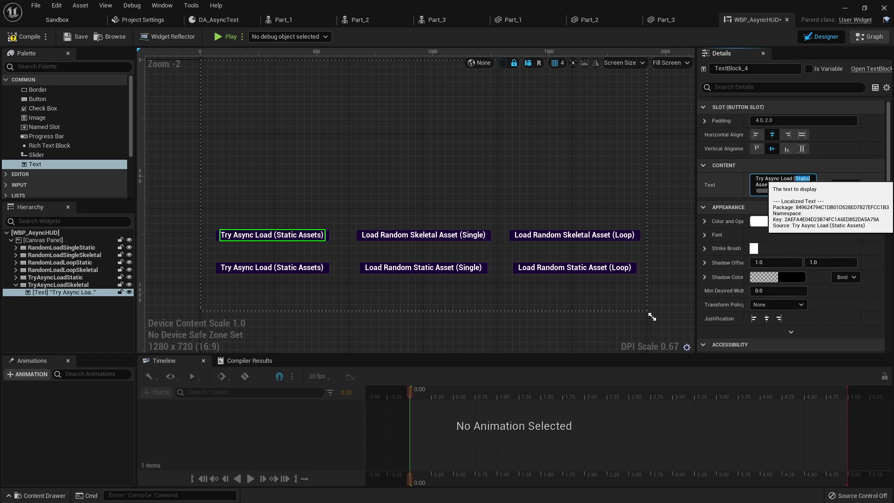
text(keletal)
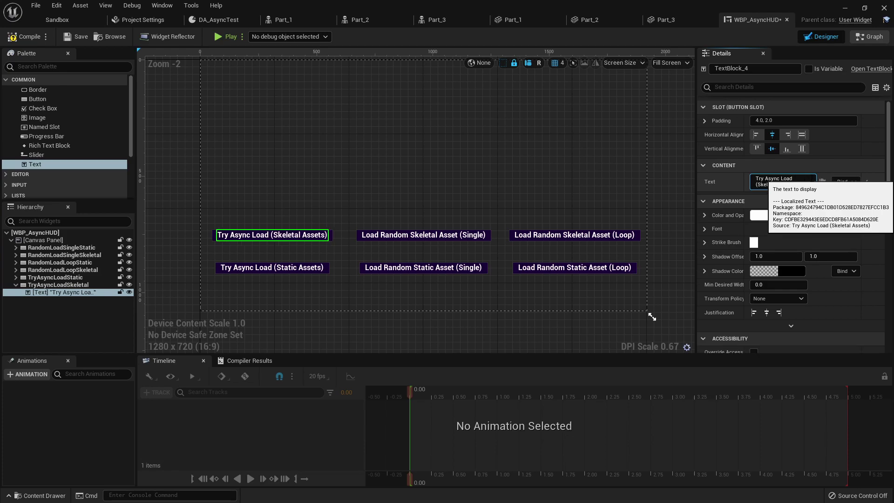
click(445, 134)
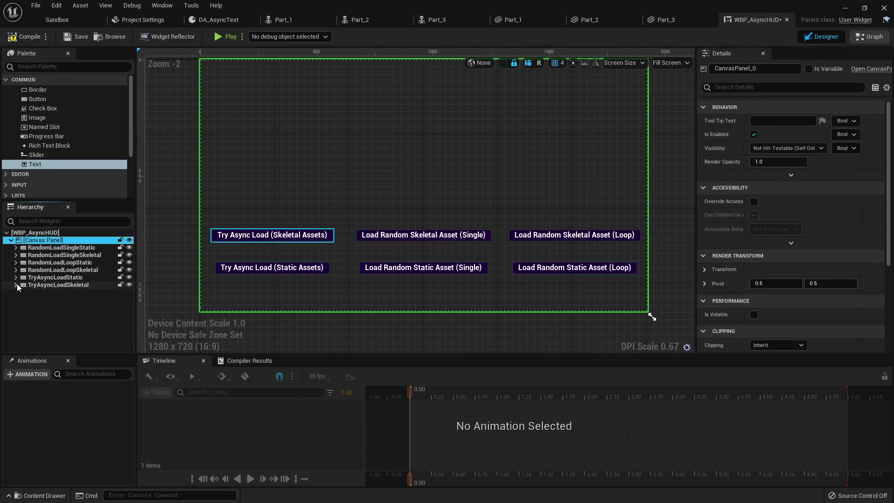
In the Event Graph, add On Clicked events for RandomLoadLoopSkeletal, RandomLoadLoopStatic and RandomLoadSingleSkeletal.
click(870, 36)
scroll(746, 98, down, 5)
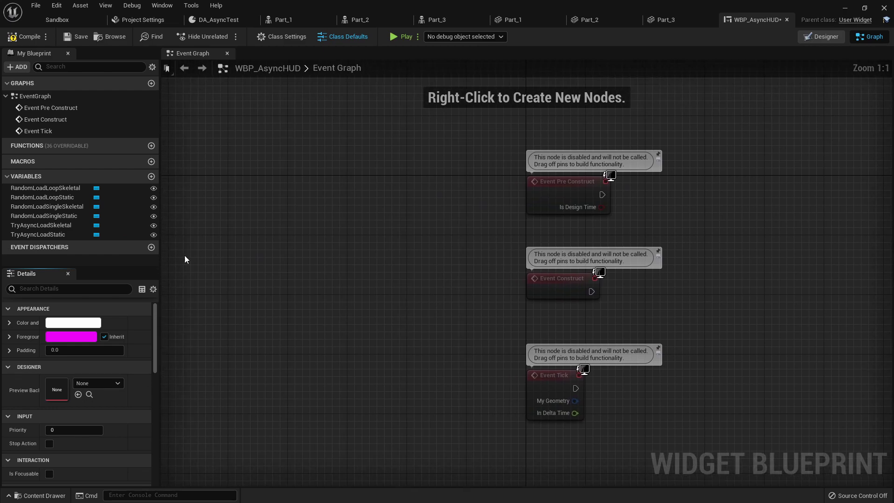
click(70, 189)
click(108, 434)
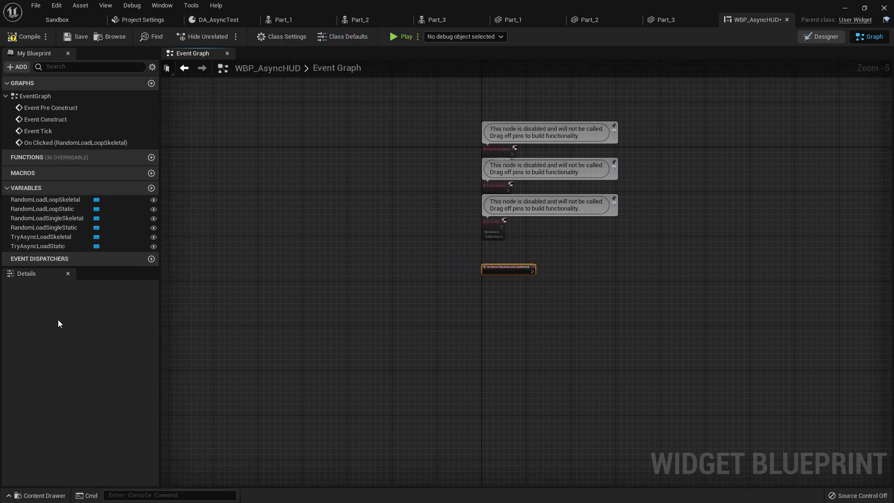
click(42, 209)
click(68, 435)
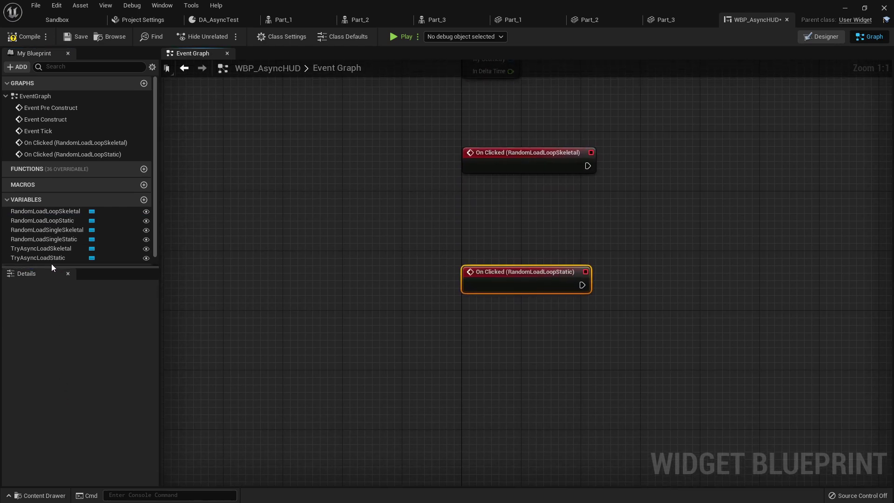
click(47, 229)
click(78, 431)
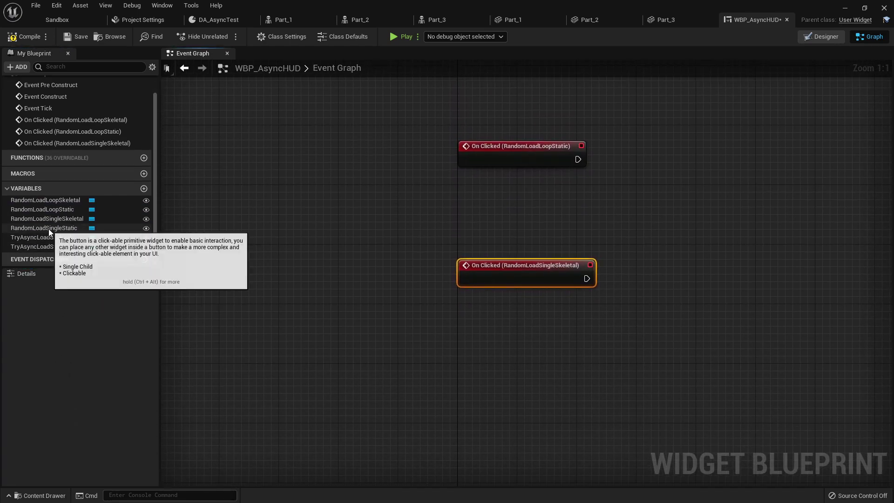
Add On Clicked events for RandomLoadSingleStatic, TryAsyncLoadSkeletal and TryAsyncLoadStatic.
click(48, 229)
click(78, 433)
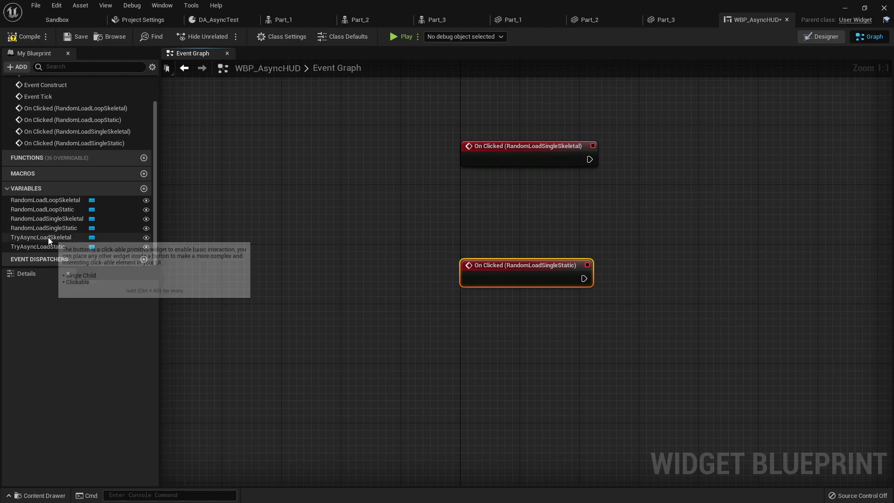
click(49, 237)
click(78, 432)
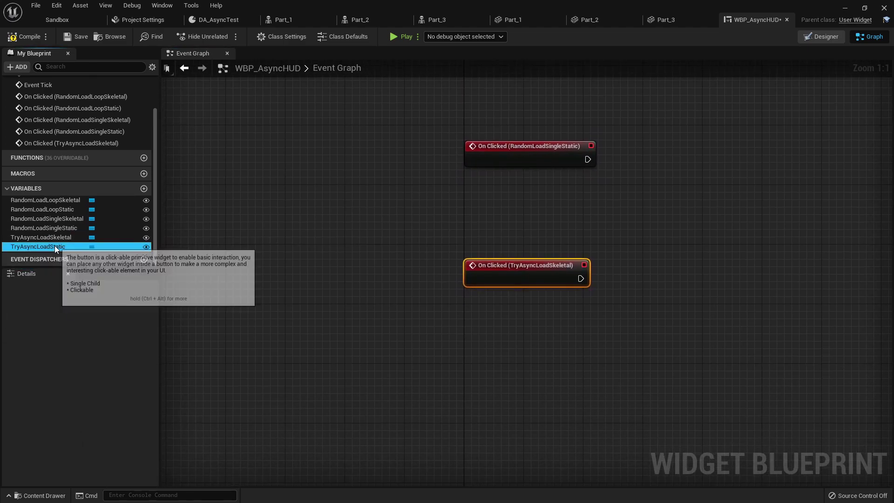
click(48, 247)
click(77, 432)
Arrange the Single and TryAsync events into a static column and a skeletal column.
scroll(447, 320, down, 5)
right_drag(446, 320, 425, 395)
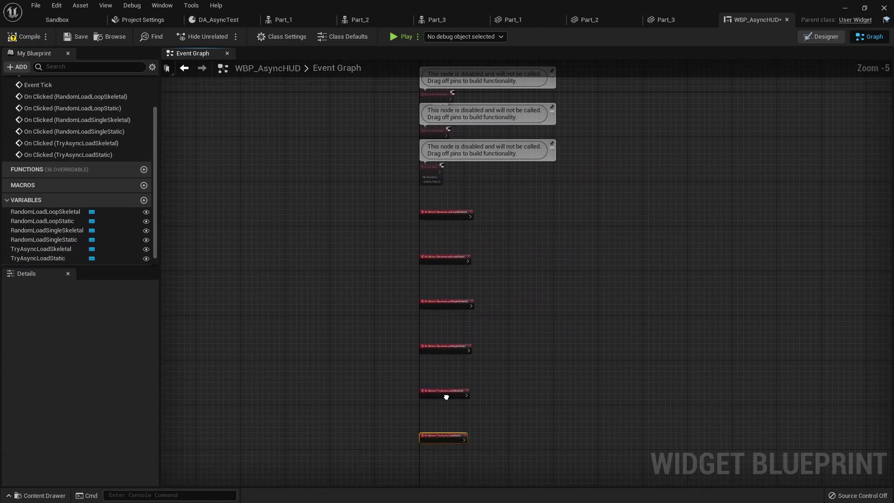
scroll(432, 303, up, 4)
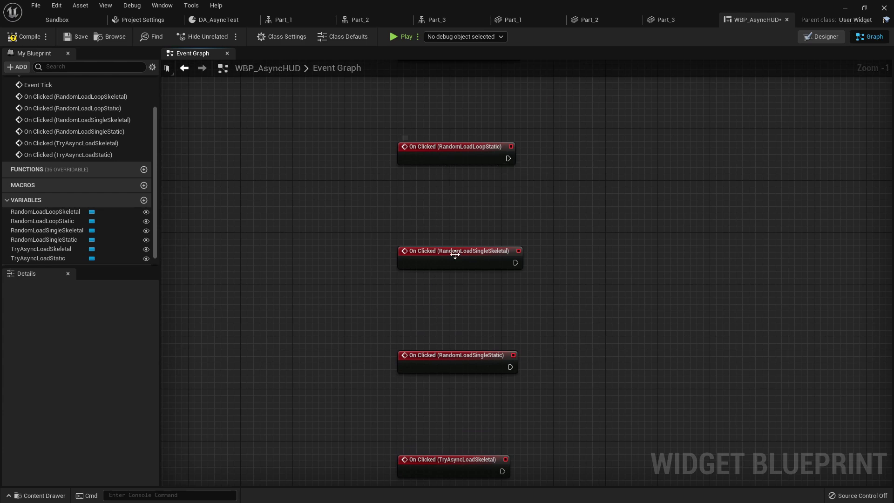
drag(456, 264, 796, 256)
drag(477, 356, 472, 242)
right_drag(480, 419, 454, 319)
drag(454, 318, 807, 182)
drag(408, 435, 406, 214)
right_drag(406, 213, 452, 194)
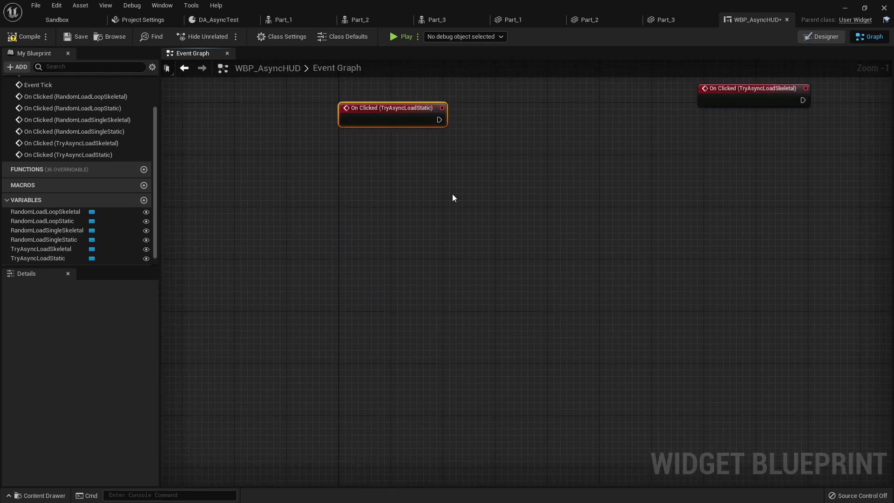
Move the RandomLoadLoopSkeletal event into the right column and line it up.
scroll(427, 342, down, 5)
scroll(385, 279, up, 5)
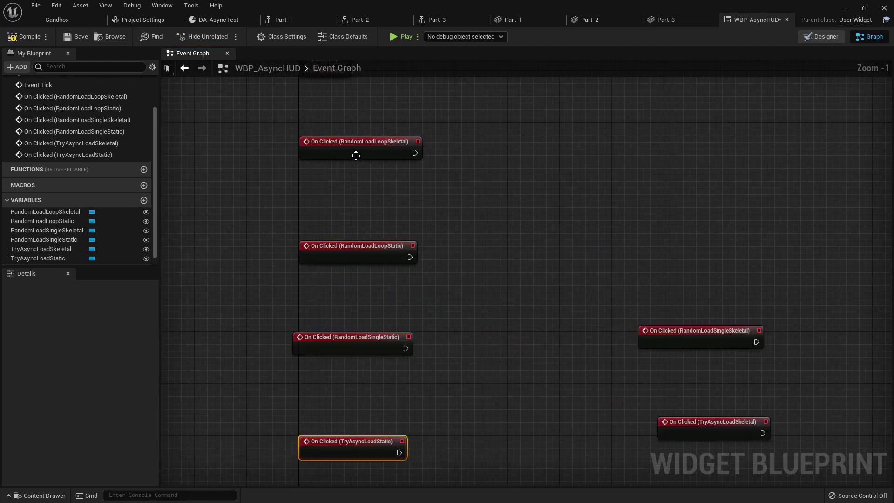
drag(356, 155, 695, 252)
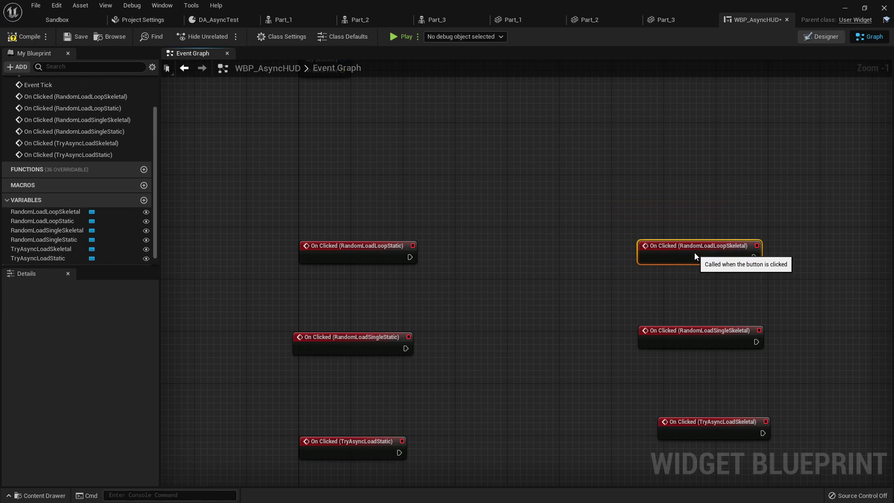
right_drag(694, 252, 547, 223)
drag(565, 403, 556, 422)
click(551, 314)
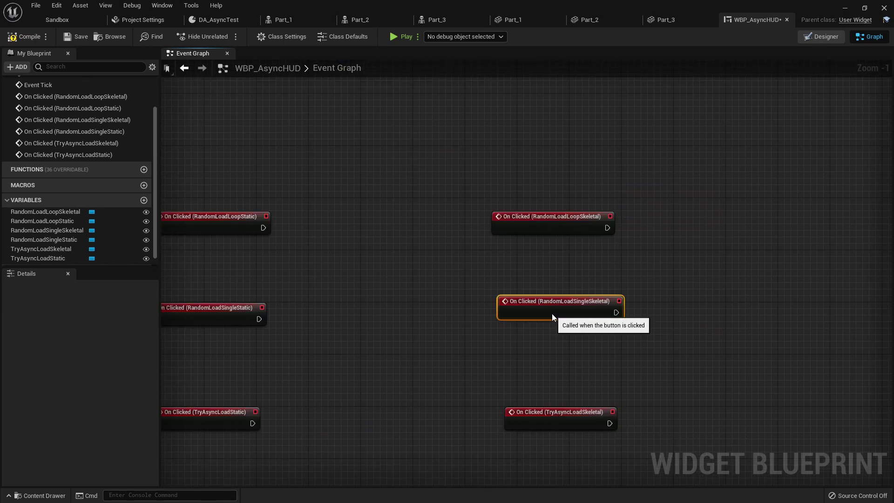
right_drag(288, 269, 342, 231)
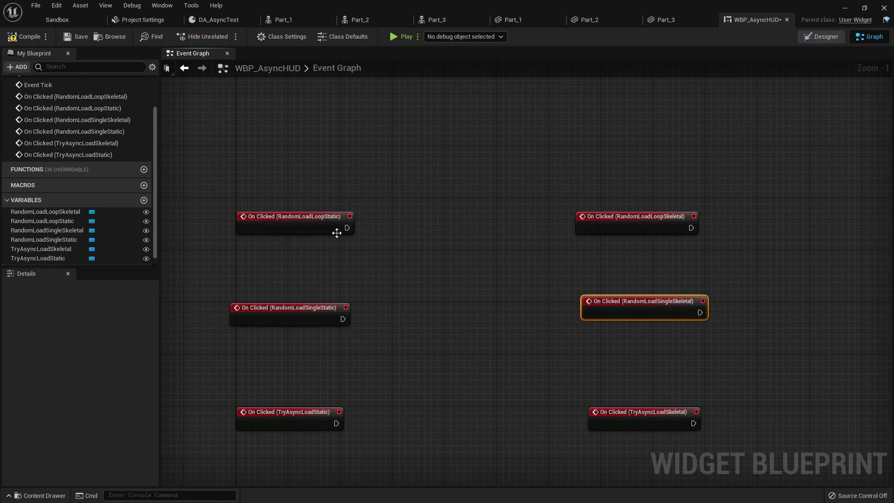
Compile the widget blueprint and shift the three right-column events further right.
click(19, 38)
right_drag(442, 215, 407, 190)
drag(529, 140, 667, 375)
drag(603, 262, 661, 265)
click(357, 213)
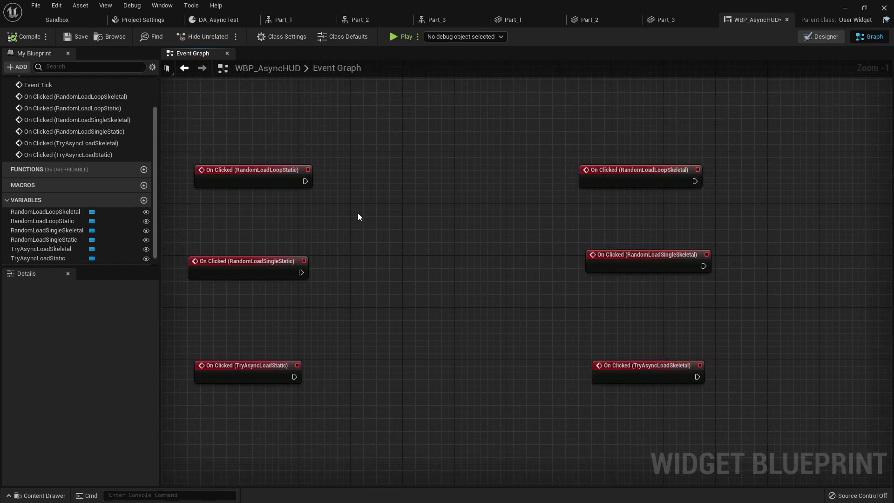
right_drag(301, 180, 400, 175)
drag(319, 132, 372, 384)
Connect RandomLoadLoopStatic's click to a Get All Actors Of Class node set to BP_AsyncTestActor.
click(451, 217)
right_drag(450, 218, 392, 219)
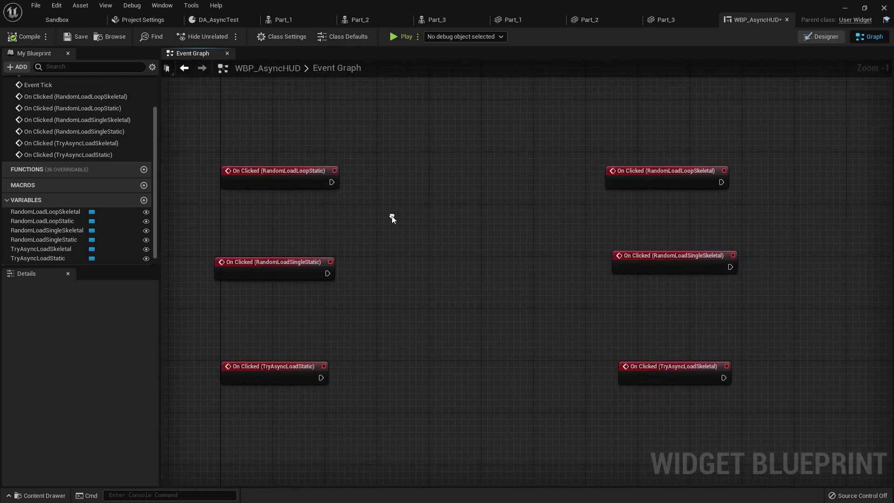
drag(337, 182, 405, 187)
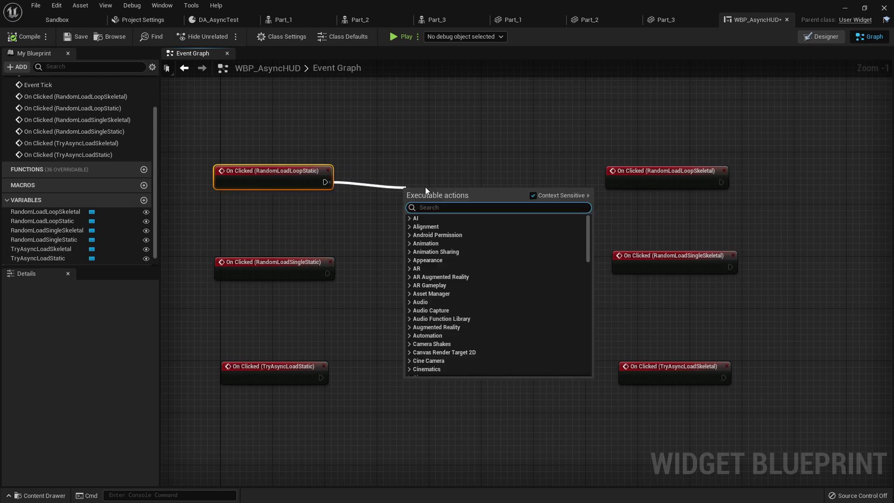
text(getallac)
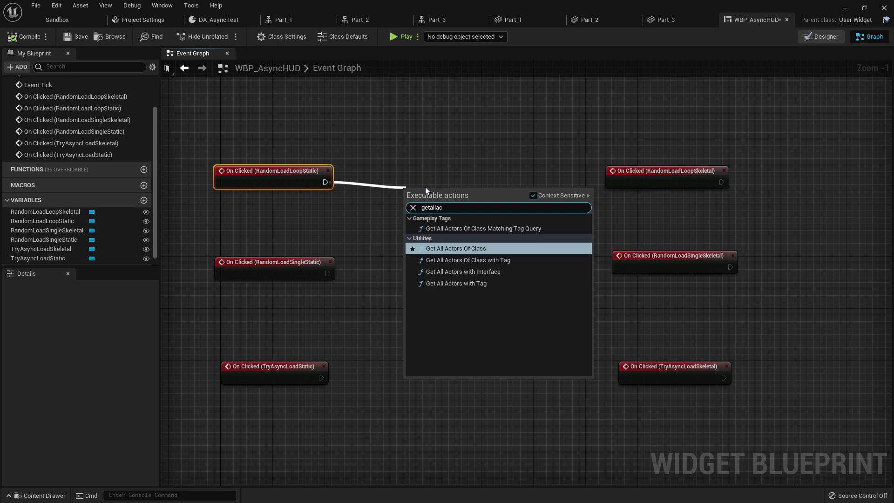
key(Return)
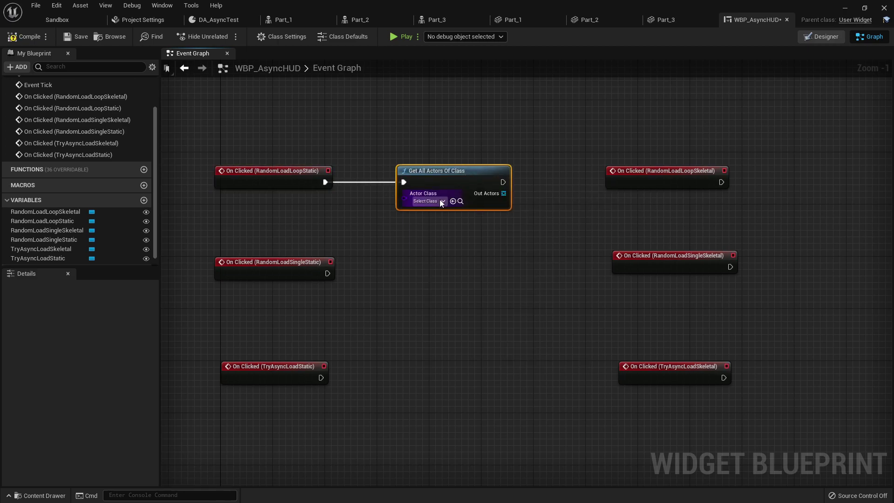
click(439, 201)
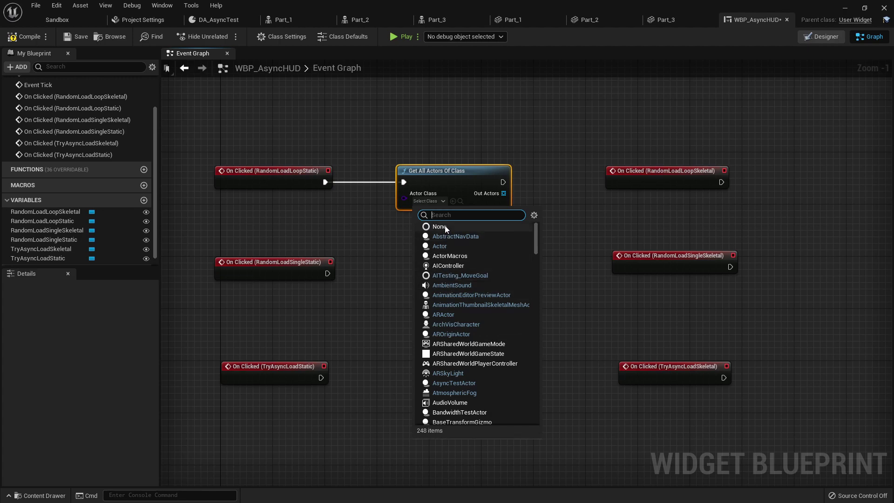
text(bp)
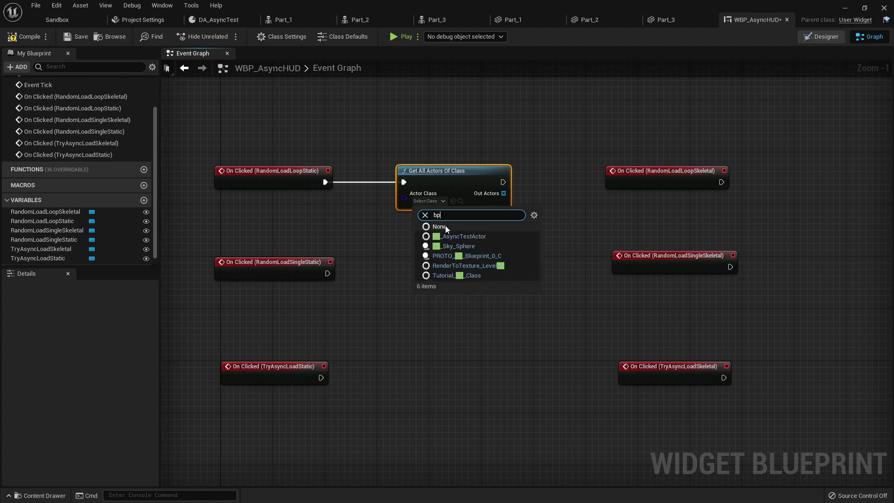
click(452, 237)
Add a Get (a copy) node at index 0 from the Out Actors array.
drag(451, 192, 426, 183)
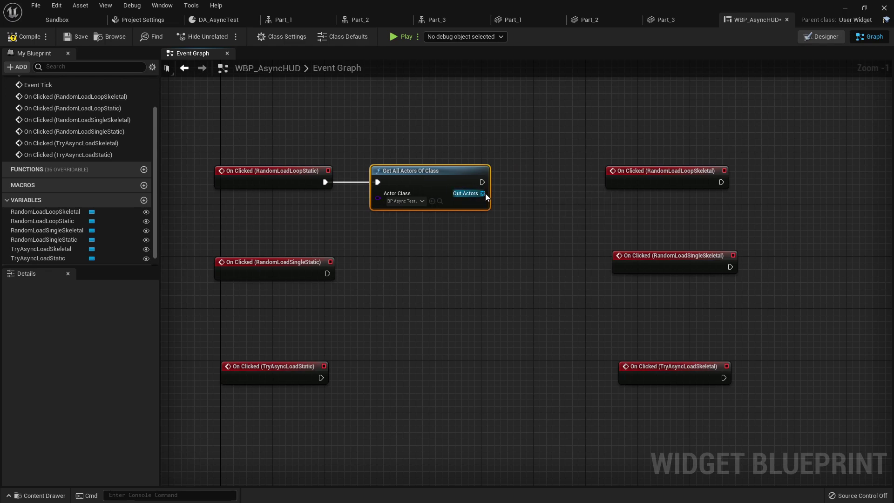
drag(483, 193, 496, 188)
text(get)
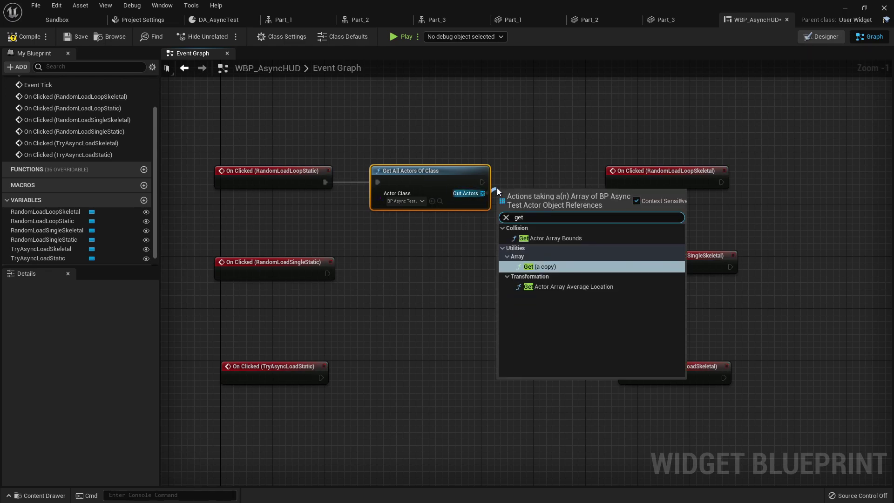
key(Return)
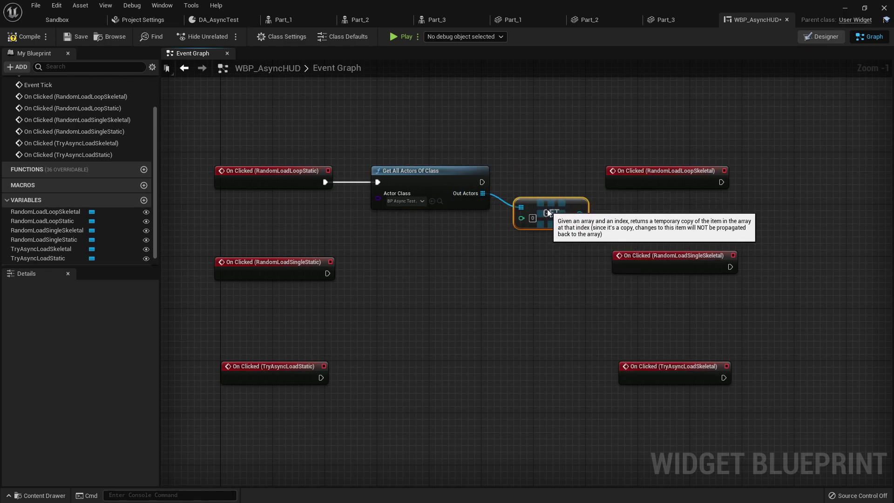
drag(547, 209, 448, 221)
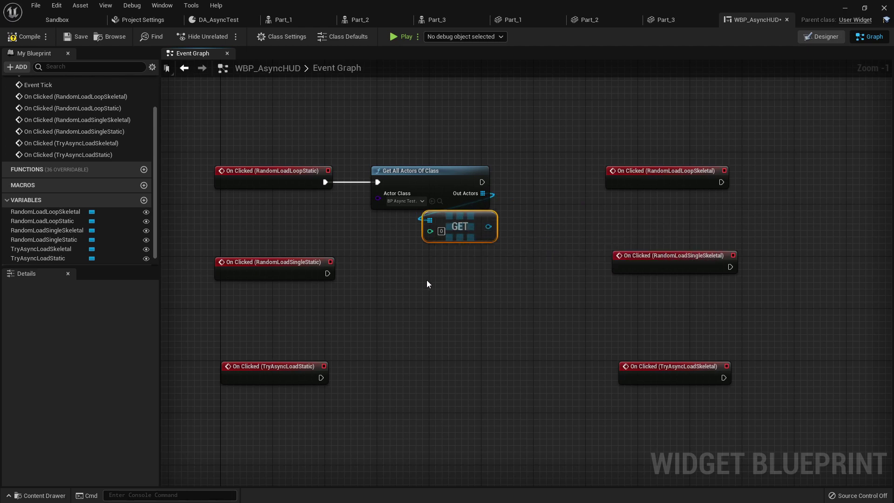
drag(468, 265, 441, 180)
Paste node-pair copies for the RandomLoadSingleStatic and TryAsyncLoadStatic events and wire their exec pins.
right_drag(440, 179, 429, 105)
key(ctrl+c)
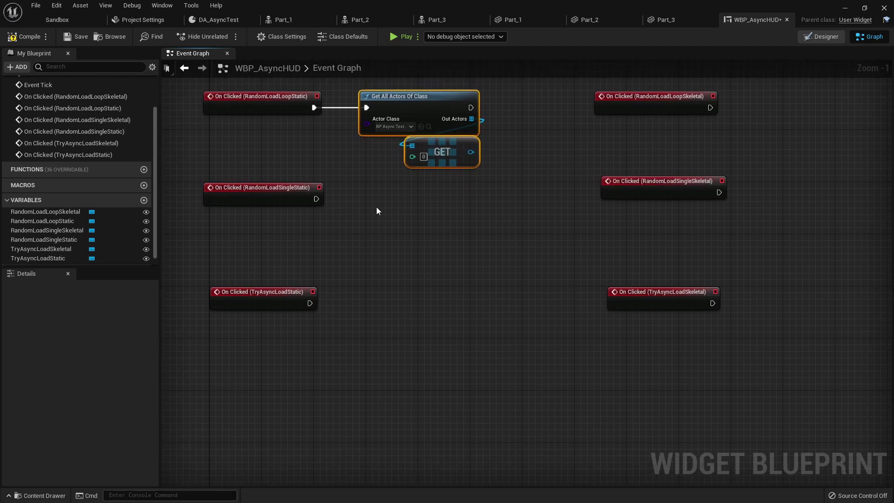
key(ctrl+v)
drag(315, 199, 361, 200)
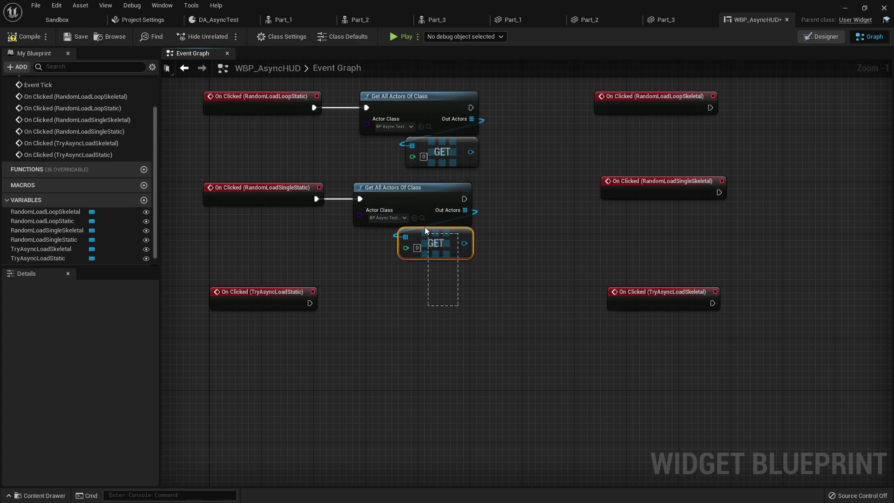
key(ctrl+v)
drag(310, 303, 366, 297)
drag(446, 308, 444, 315)
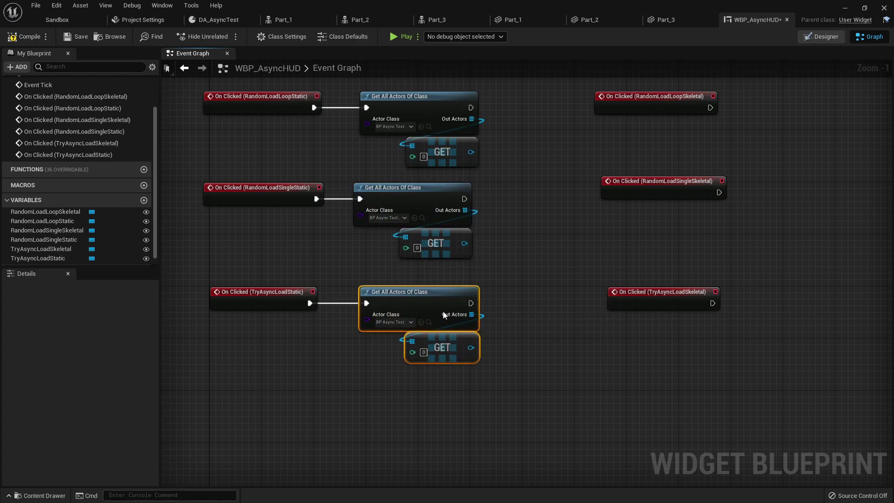
Copy the top node pair beside RandomLoadLoopSkeletal and wire that event into it.
right_drag(522, 313, 373, 373)
click(290, 214)
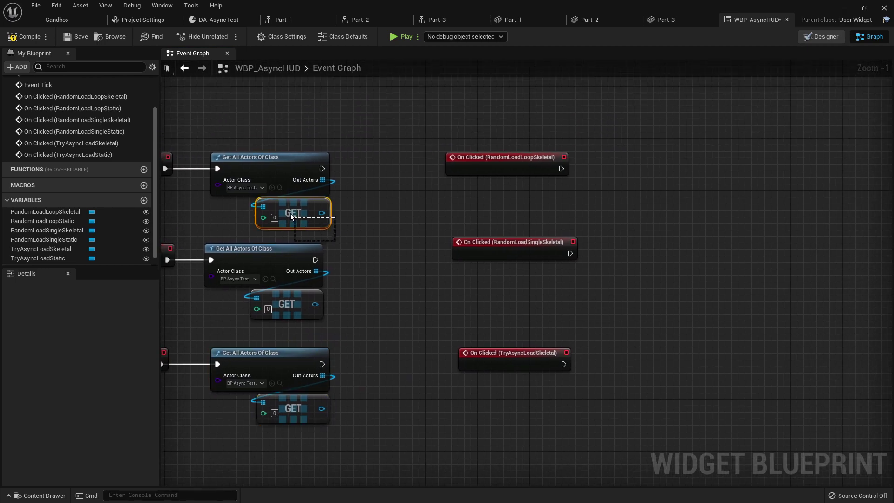
ctrl+click(242, 158)
key(ctrl+c)
key(ctrl+v)
mouse_move(282, 174)
mouse_down()
mouse_move(621, 174)
mouse_move(608, 168)
mouse_up()
right_drag(595, 251, 499, 233)
Paste another node pair and wire RandomLoadSingleSkeletal into its Get All Actors Of Class node.
mouse_move(639, 191)
mouse_down()
mouse_move(567, 250)
mouse_move(559, 237)
mouse_up()
key(ctrl+v)
click(504, 267)
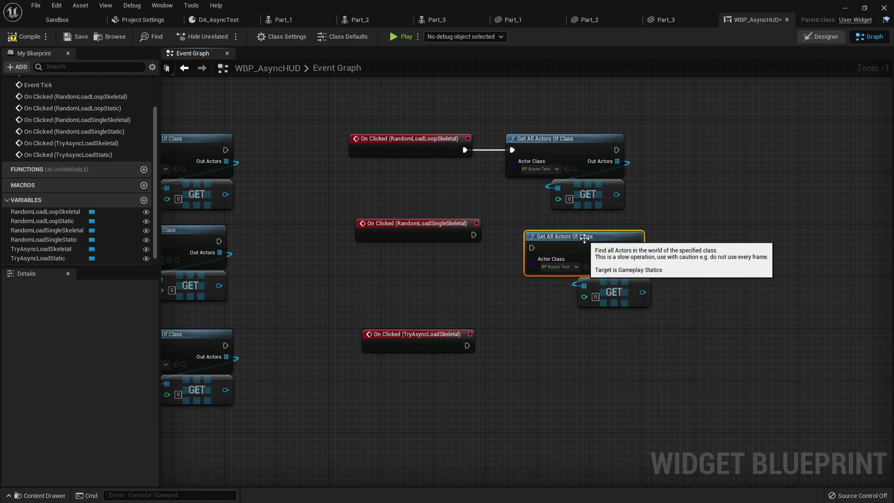
drag(631, 336, 587, 242)
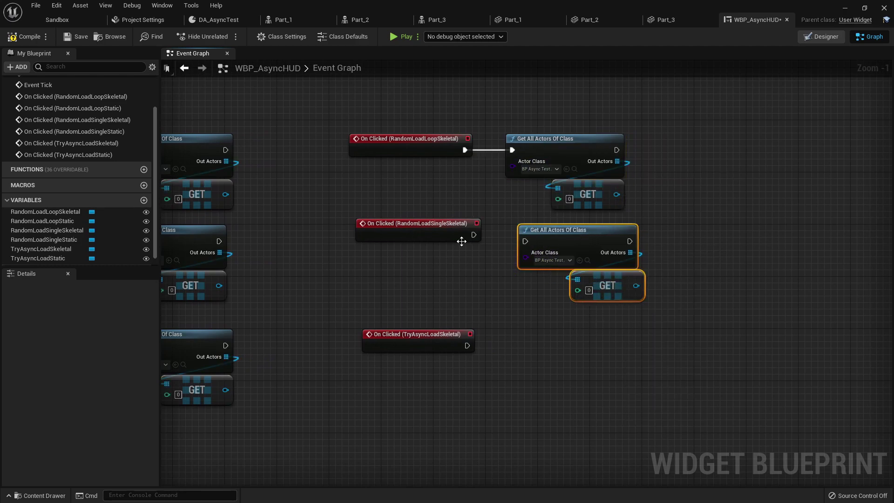
drag(473, 235, 525, 241)
drag(590, 244, 583, 238)
Move RandomLoadSingleSkeletal with its nodes down and reposition the TryAsyncLoadSkeletal event.
right_drag(543, 308, 501, 248)
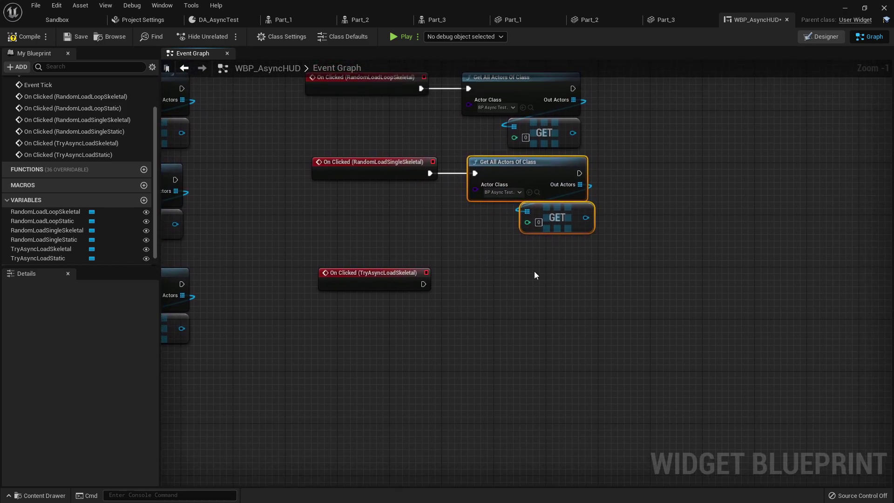
shift+drag(475, 225, 422, 174)
drag(532, 172, 532, 192)
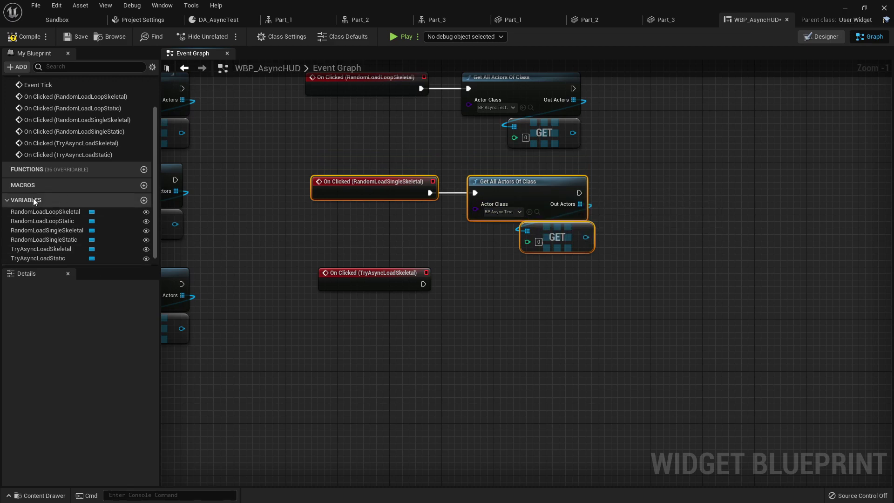
right_drag(501, 303, 493, 219)
click(389, 223)
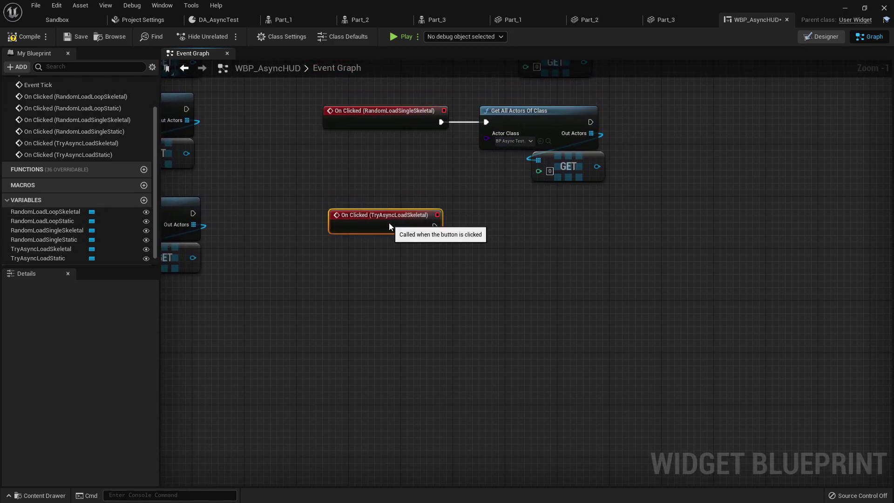
drag(389, 223, 393, 237)
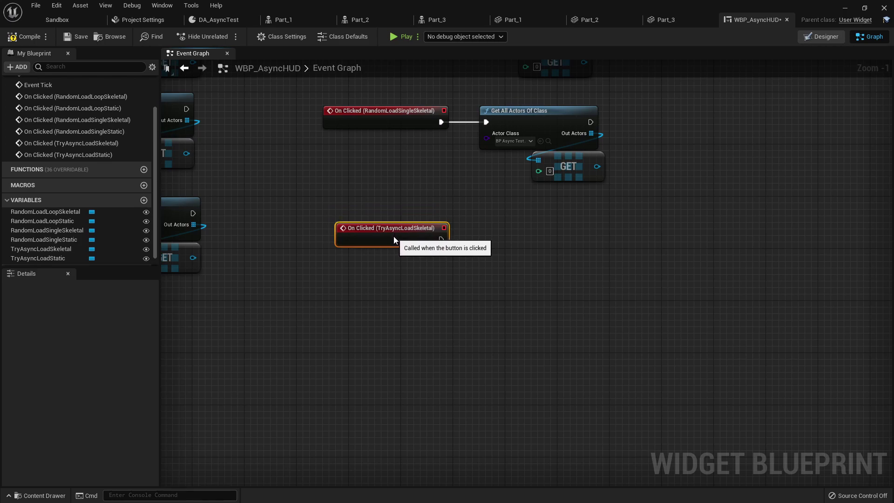
Align the node pair, stacking GET below Get All Actors Of Class with a straight exec wire.
right_drag(562, 244, 558, 275)
drag(558, 276, 456, 173)
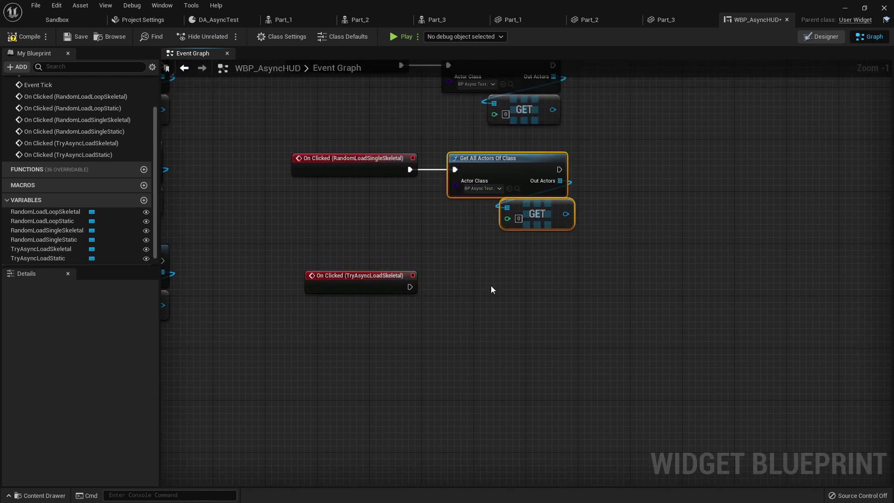
key(shift+w)
drag(574, 167, 574, 208)
click(597, 201)
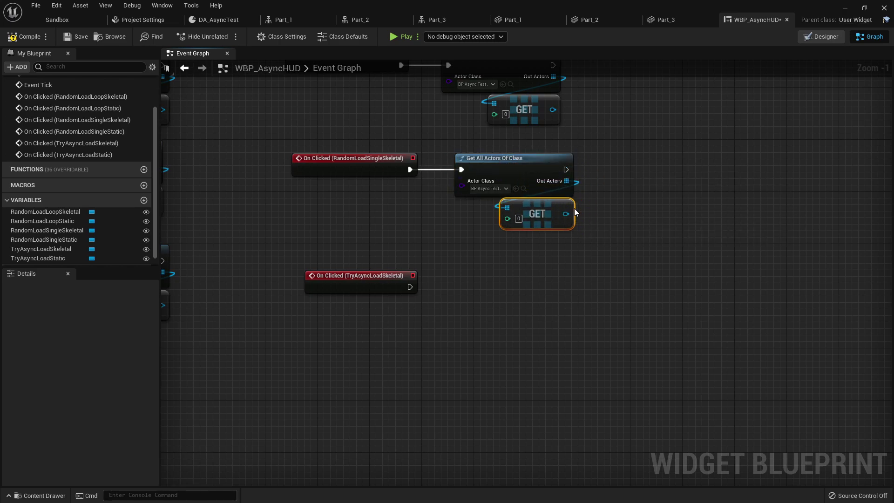
drag(557, 274, 496, 245)
key(ctrl+z)
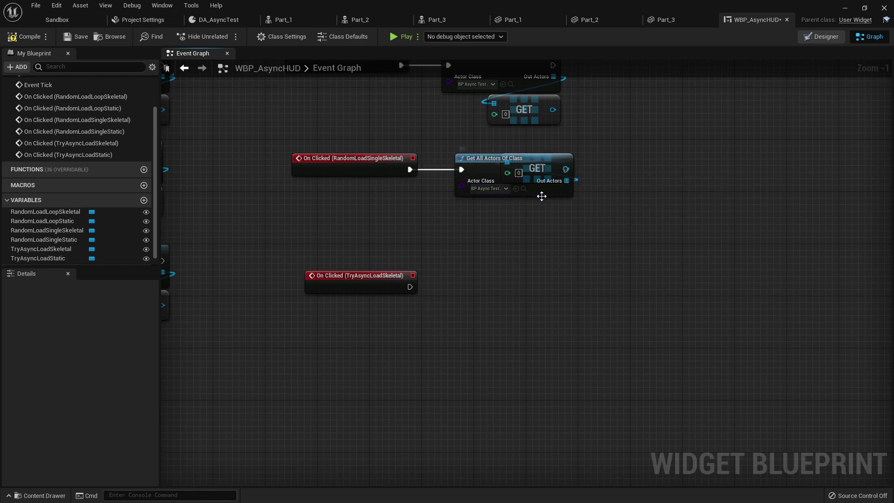
drag(539, 195, 540, 214)
drag(549, 169, 550, 227)
key(q)
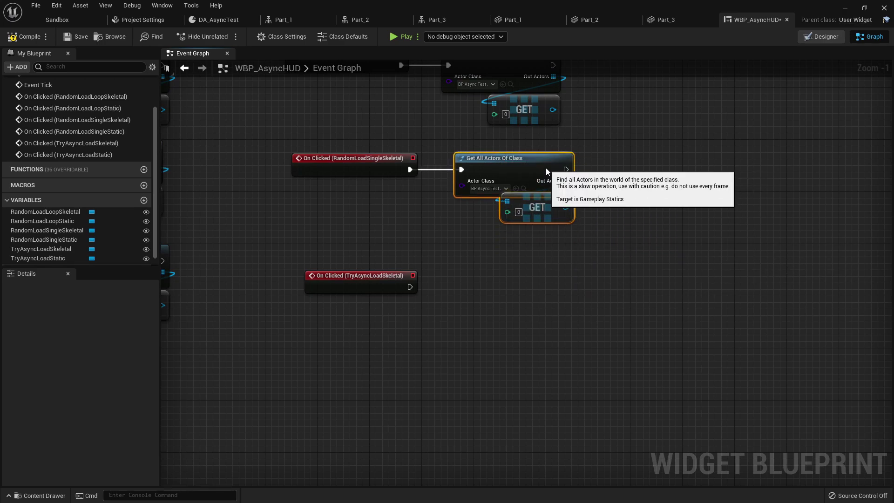
Duplicate the node pair for TryAsyncLoadSkeletal and wire its exec pin straight.
key(ctrl+d)
drag(535, 278, 515, 279)
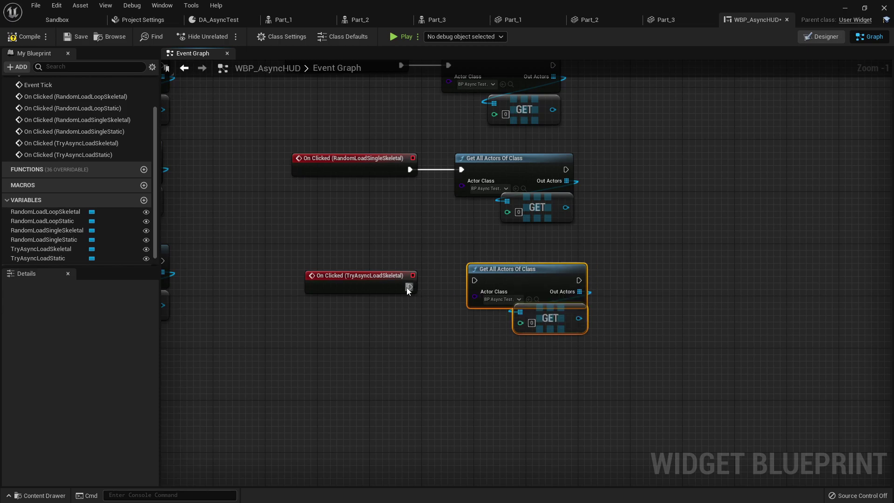
drag(409, 287, 475, 280)
key(q)
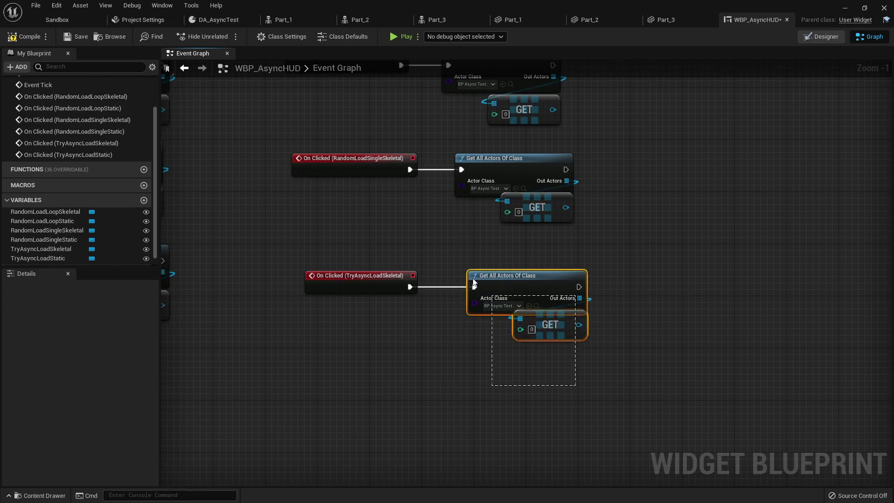
Frame all six events with their nodes and compile WBP_AsyncHUD.
shift+click(358, 275)
scroll(293, 210, down, 4)
right_drag(292, 210, 484, 256)
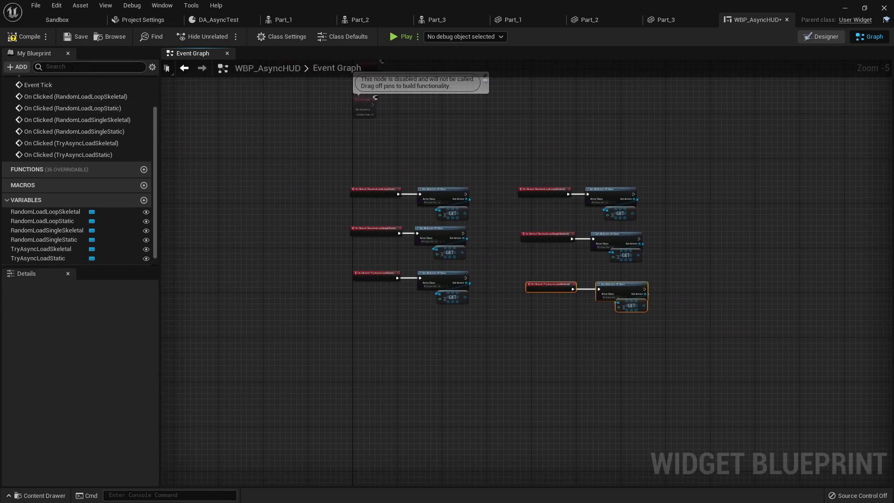
click(27, 43)
Return to the Sandbox level editor tab.
click(55, 22)
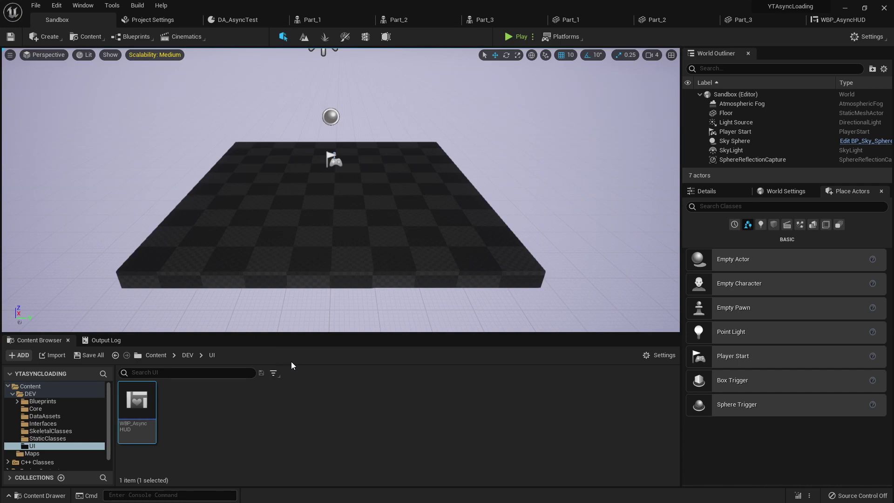